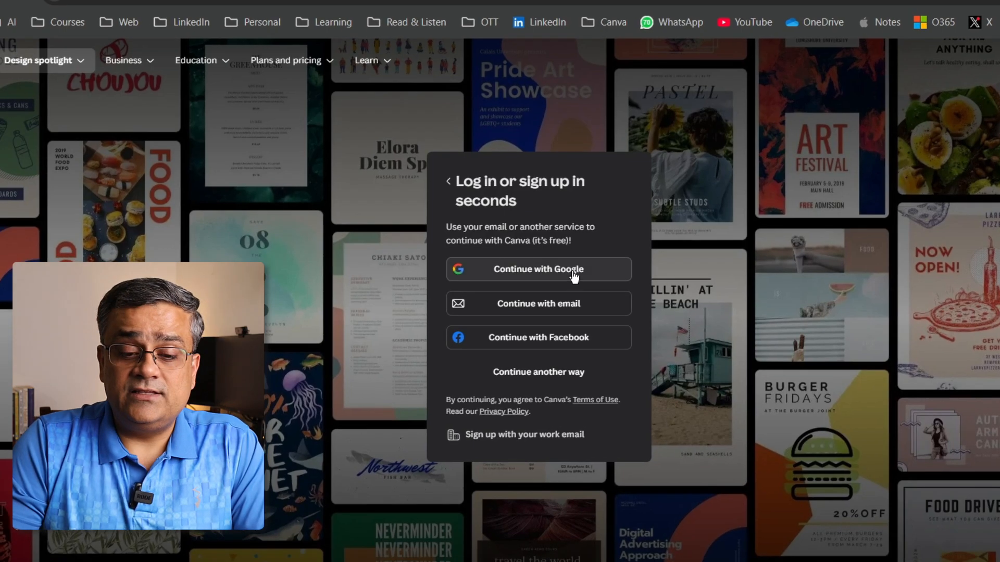
# - Sign in to Canva with an existing Google account
pyautogui.click(571, 278)
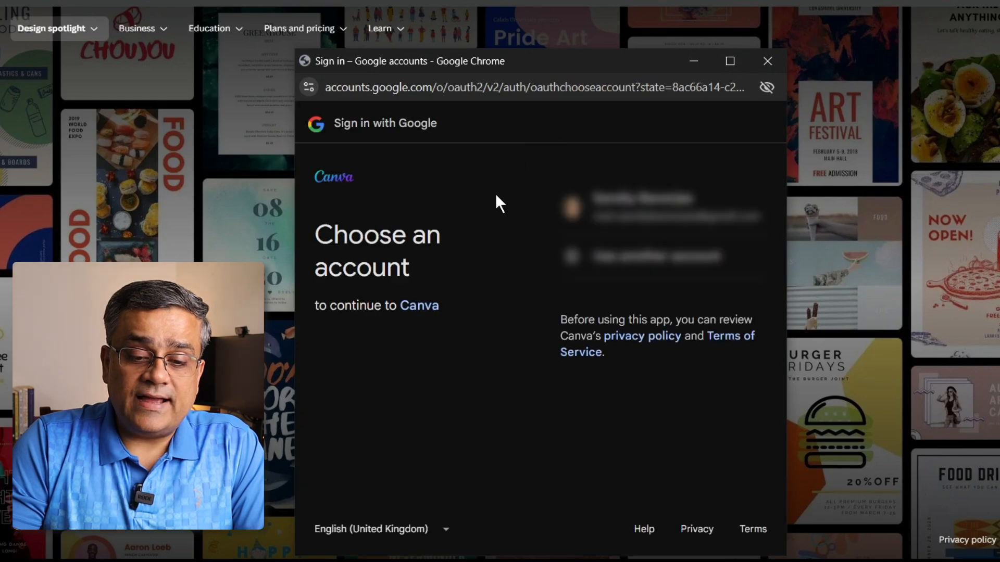
pyautogui.click(671, 224)
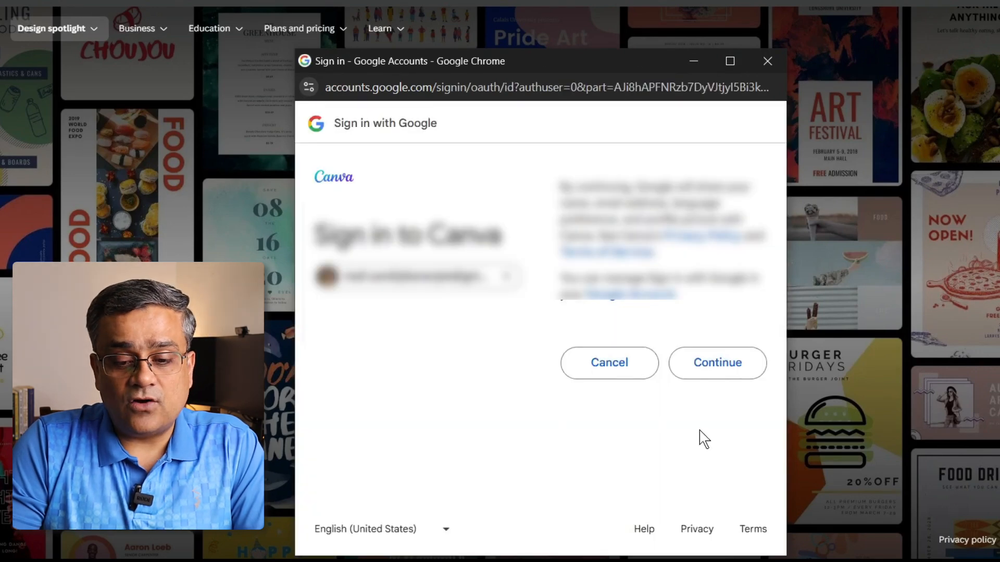
pyautogui.click(709, 368)
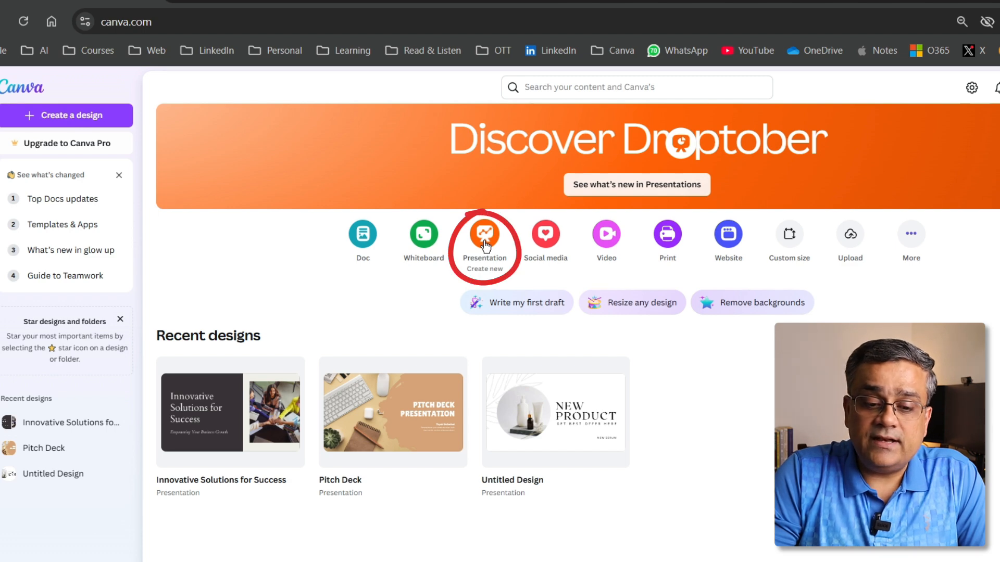
# - Create a new blank presentation and view the layouts and styles offered for it
pyautogui.click(484, 245)
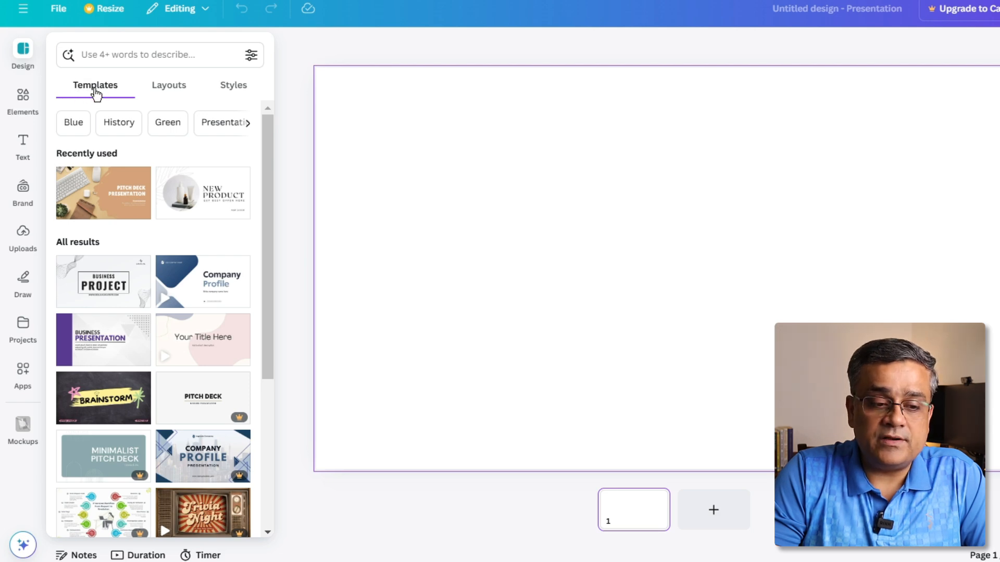
pyautogui.click(161, 92)
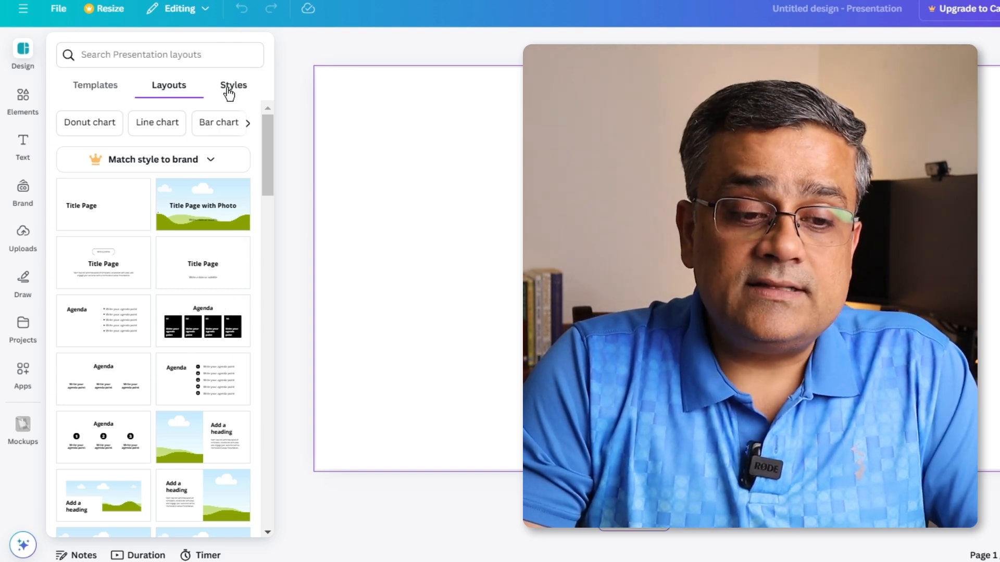
pyautogui.click(227, 89)
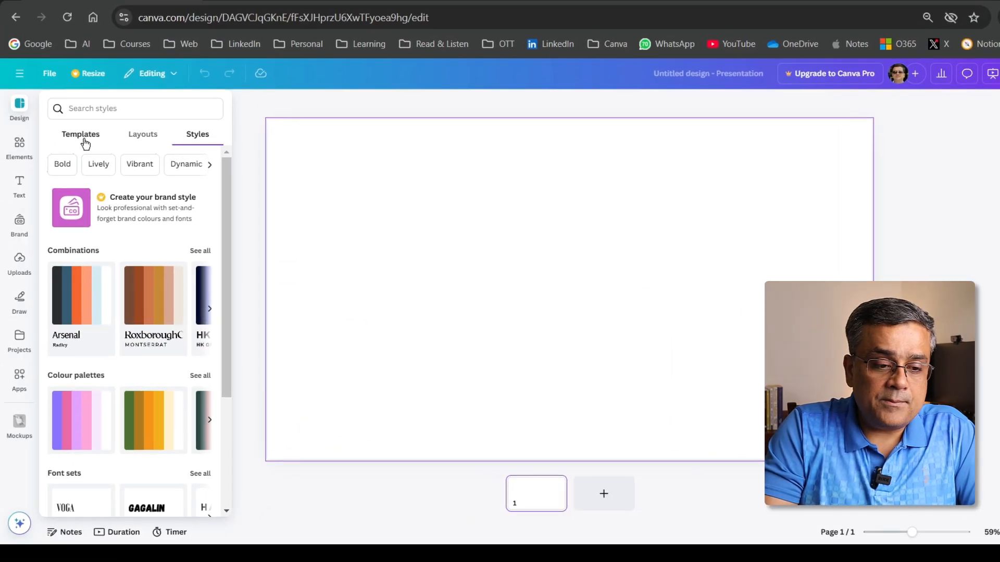
# - Browse the presentation templates, including the recently used ones and all results
pyautogui.click(82, 134)
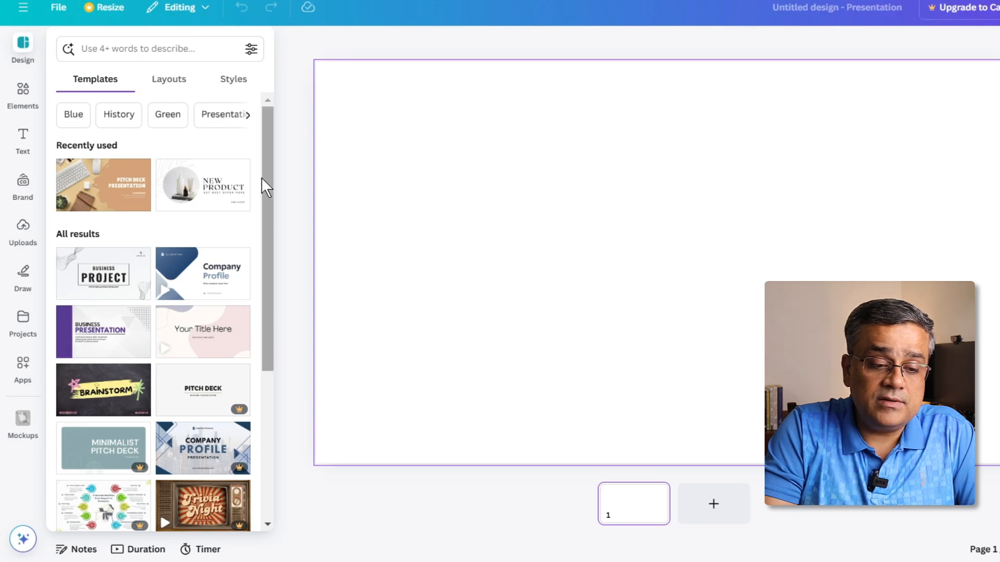
pyautogui.moveTo(263, 183); pyautogui.dragTo(258, 466)
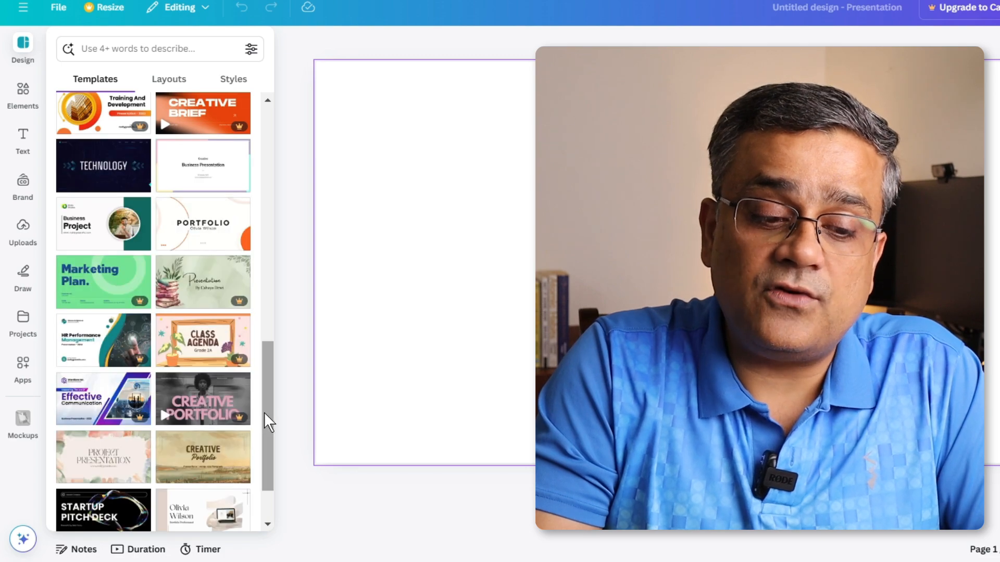
pyautogui.scroll(-1, 264, 411)
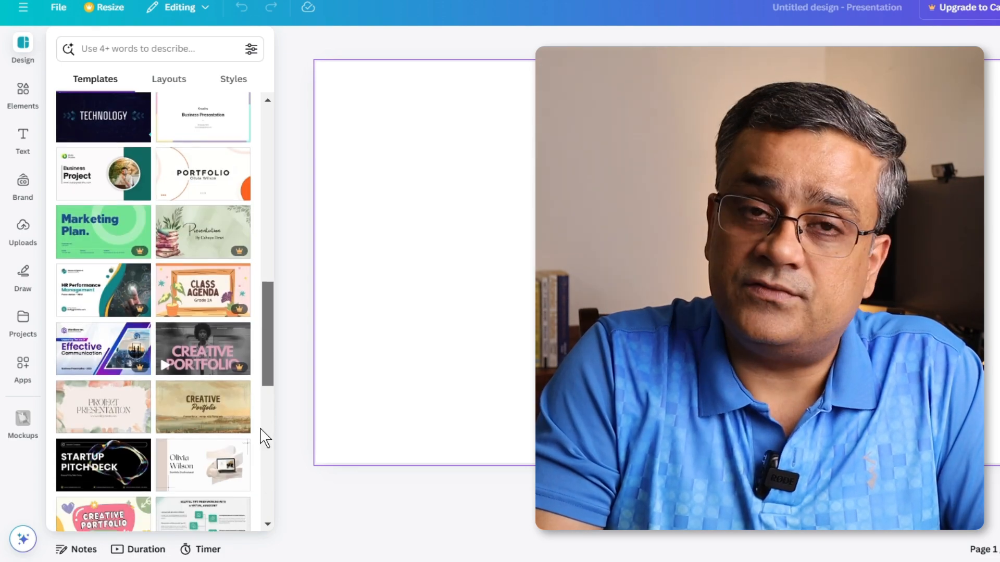
pyautogui.moveTo(236, 249)
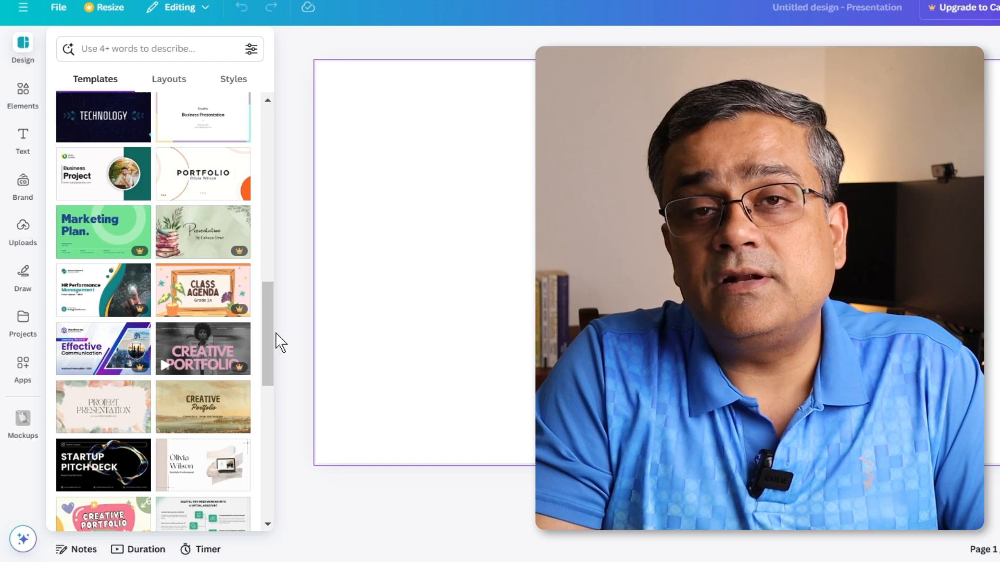
pyautogui.scroll(15, 271, 326)
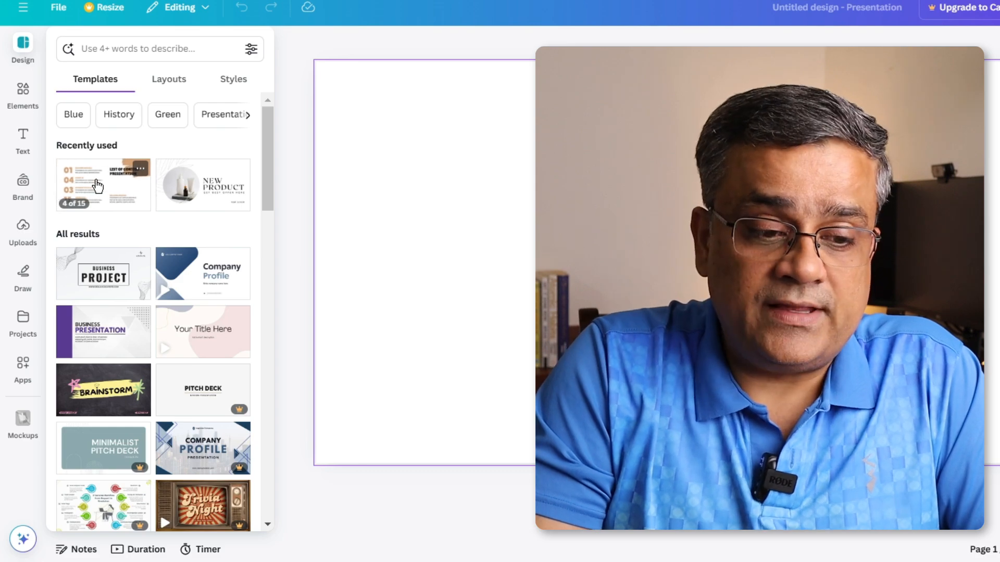
# - Review the BOOST Brown Minimalist Pitch Deck template and apply all 15 of its pages to the presentation
pyautogui.click(96, 186)
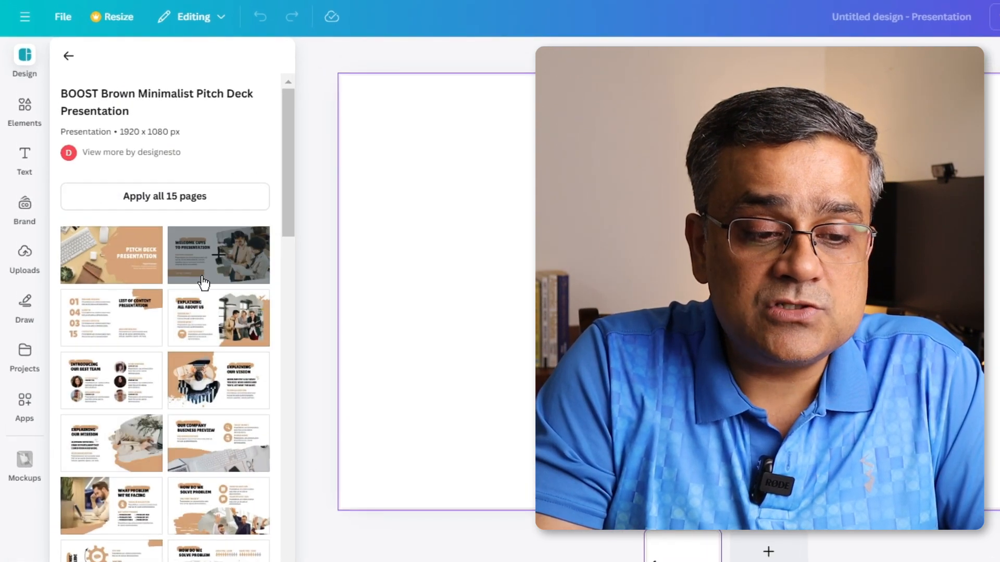
pyautogui.scroll(-10, 198, 288)
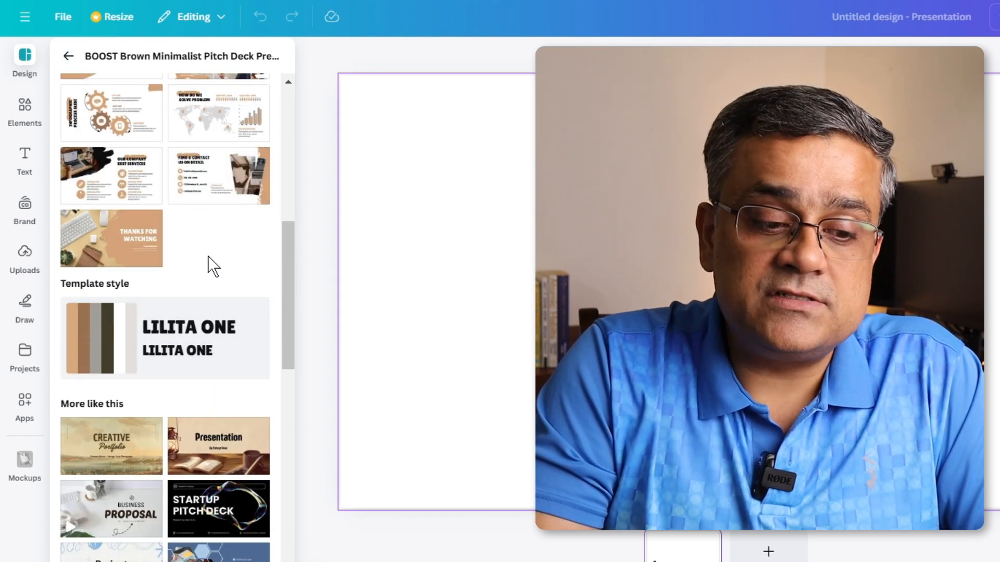
pyautogui.scroll(-4, 206, 245)
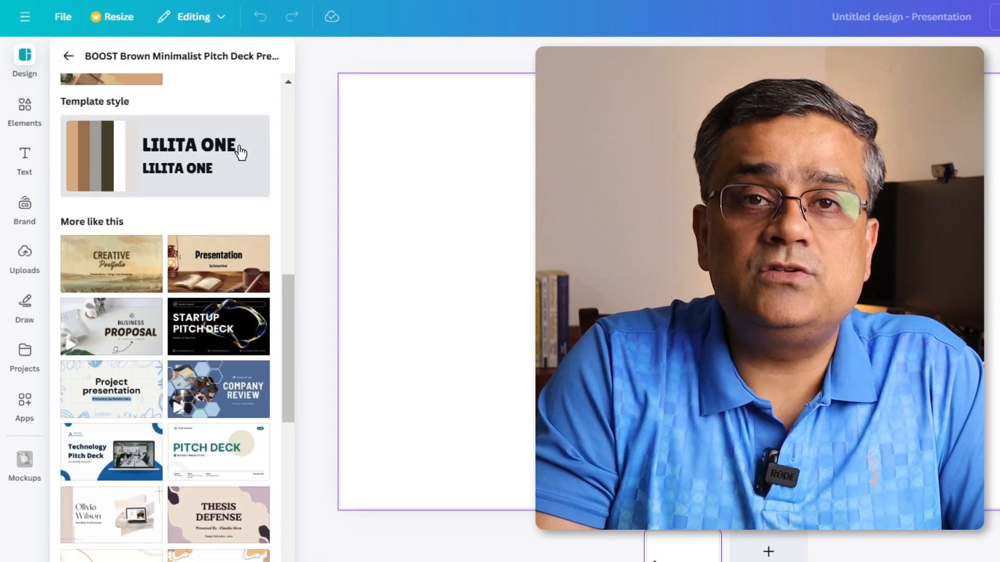
pyautogui.scroll(-4, 207, 352)
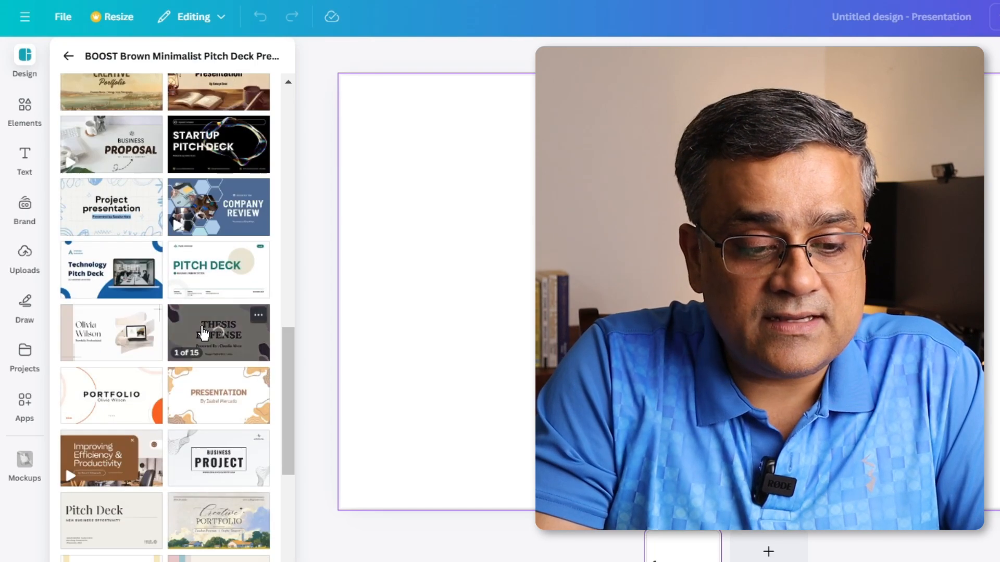
pyautogui.scroll(15, 222, 307)
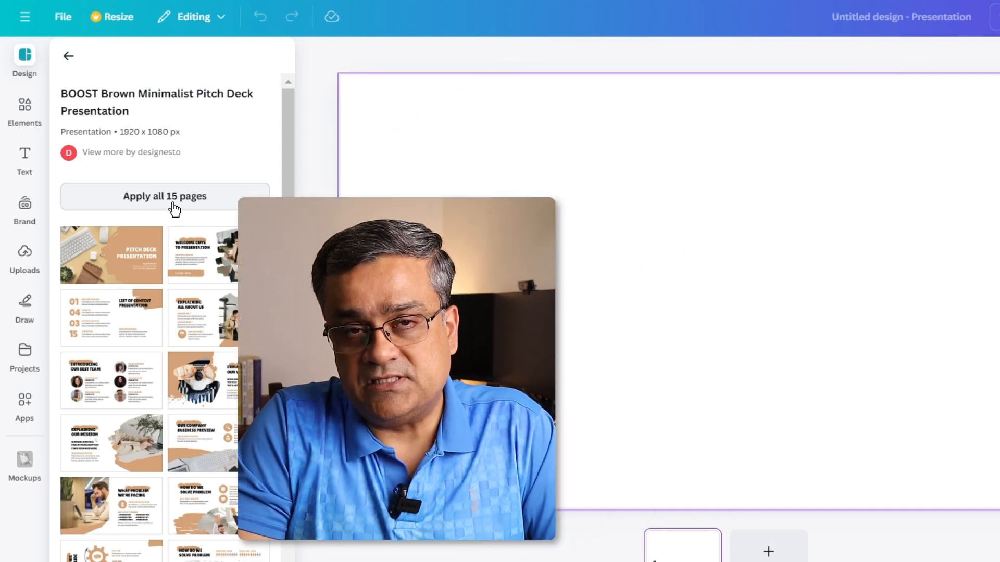
pyautogui.click(174, 203)
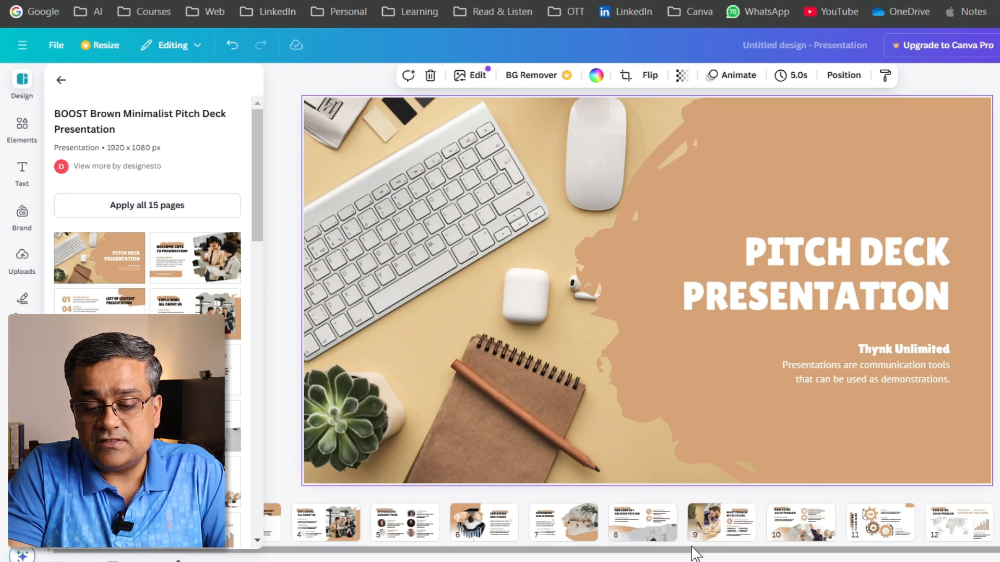
# - Examine the deck's pages in both the thumbnail and scrolling views, ending on the list of content page
pyautogui.moveTo(693, 549); pyautogui.dragTo(577, 531)
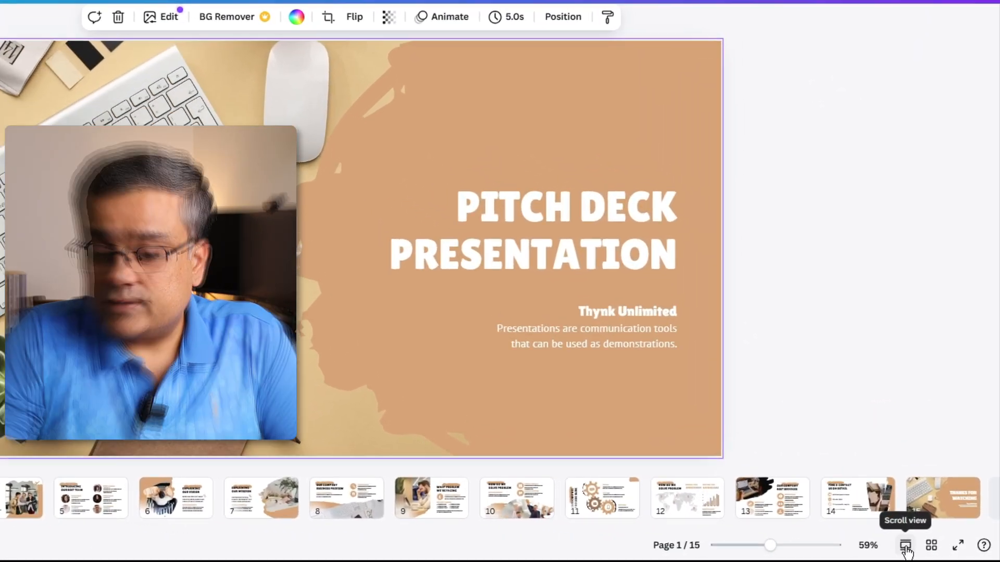
pyautogui.click(923, 550)
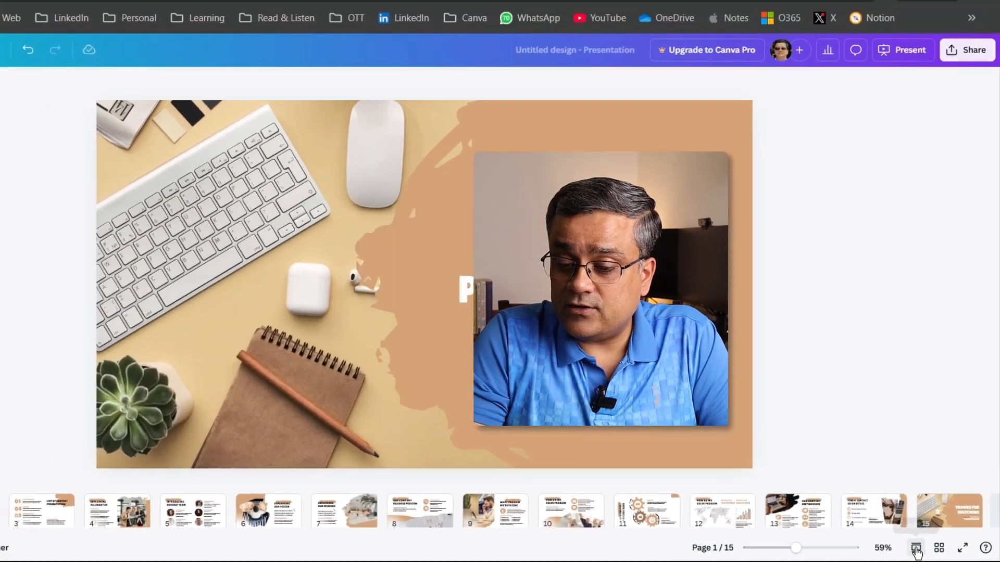
pyautogui.click(903, 545)
pyautogui.scroll(-10, 469, 323)
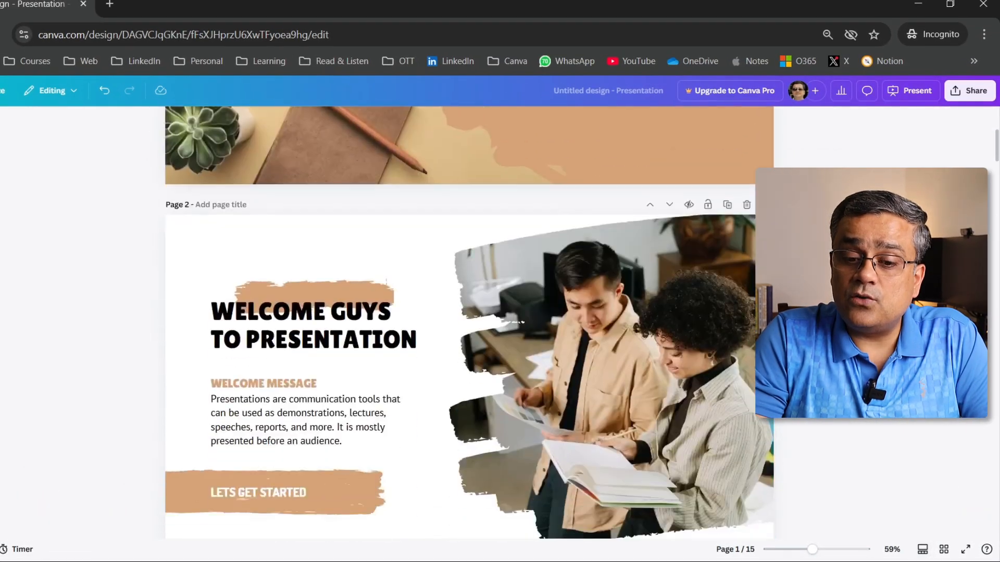
pyautogui.scroll(-5, 468, 323)
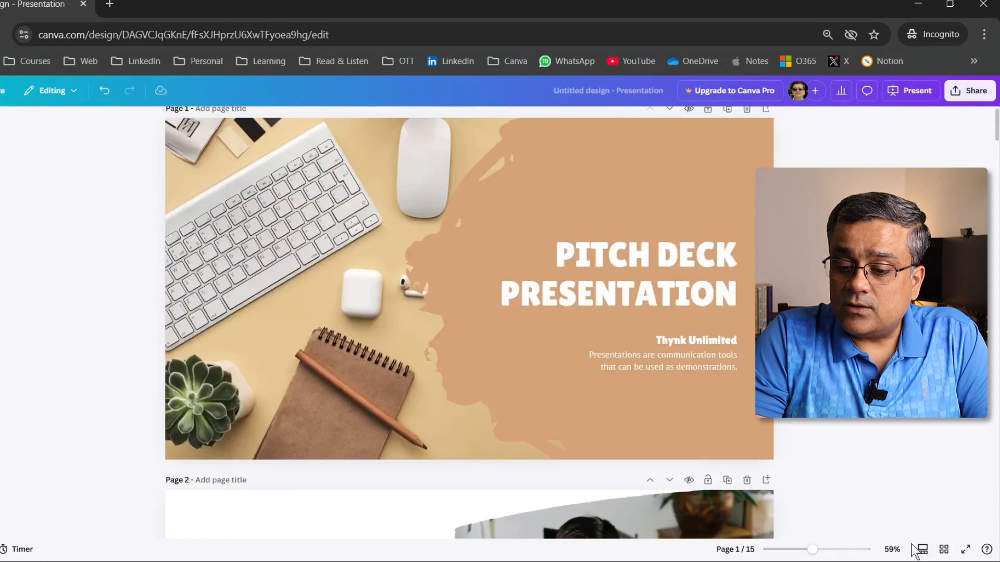
pyautogui.click(922, 549)
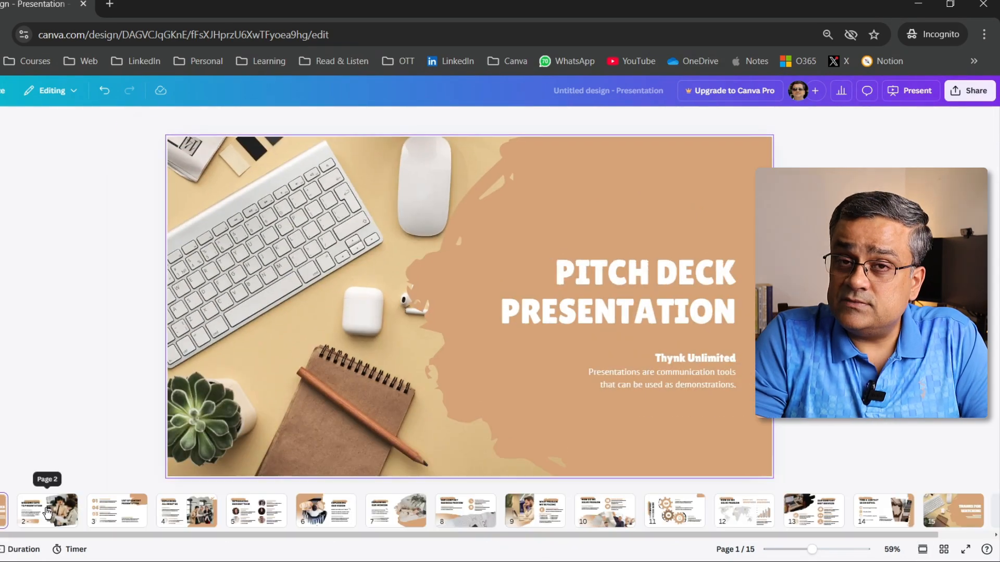
pyautogui.click(117, 509)
pyautogui.click(437, 146)
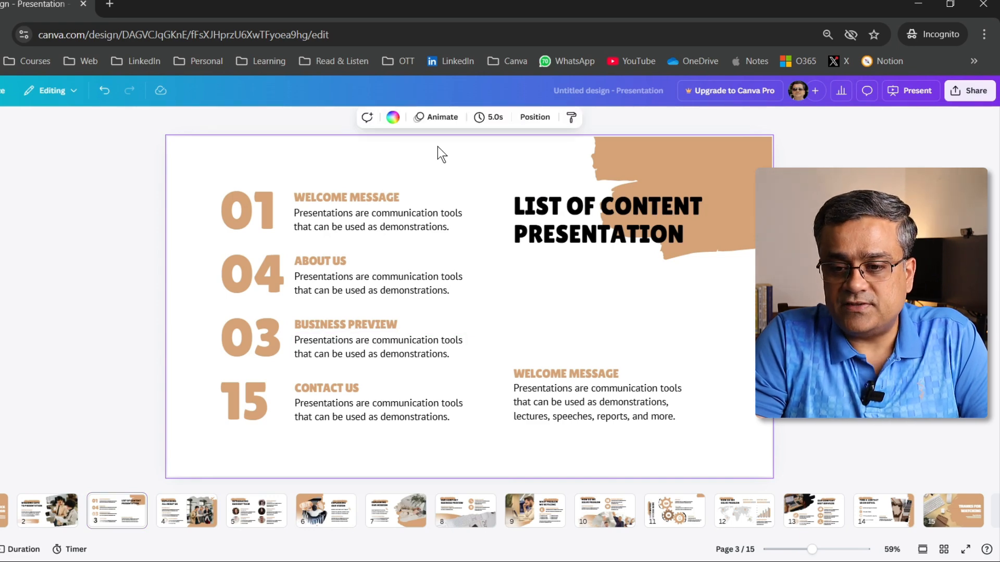
# - In grid view, duplicate the "Introducing our best team" page and add a blank page after the copy
pyautogui.click(944, 550)
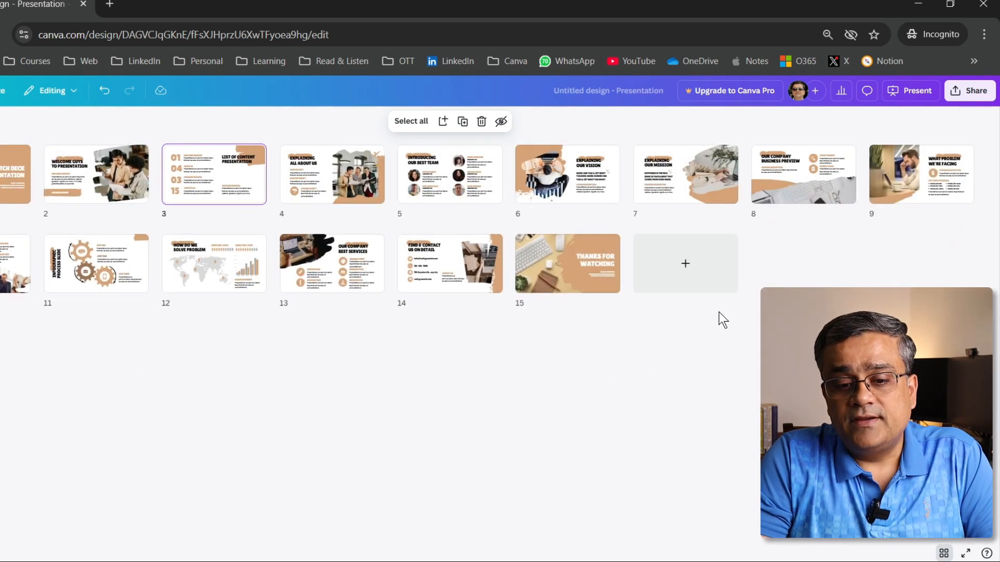
pyautogui.click(446, 171)
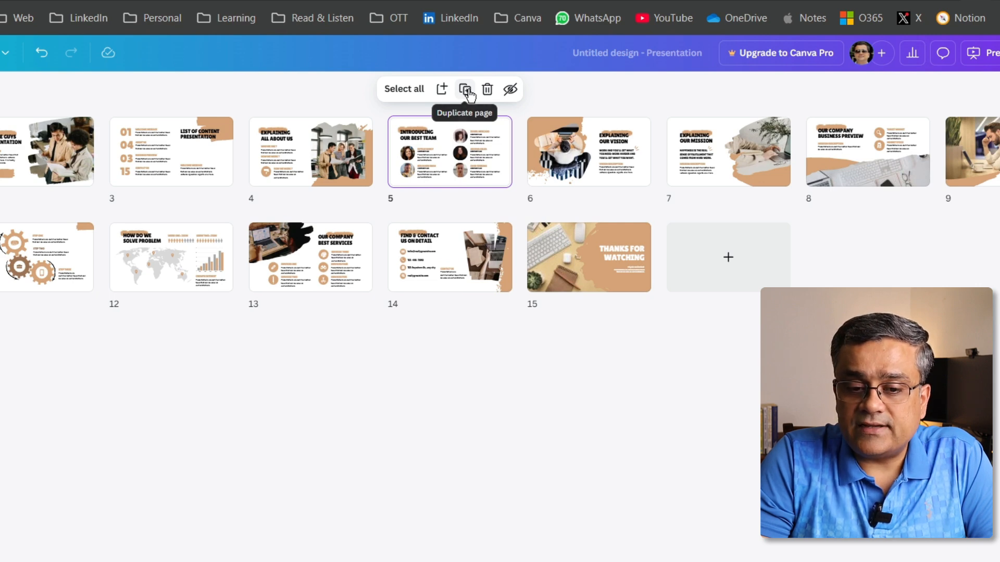
pyautogui.click(467, 90)
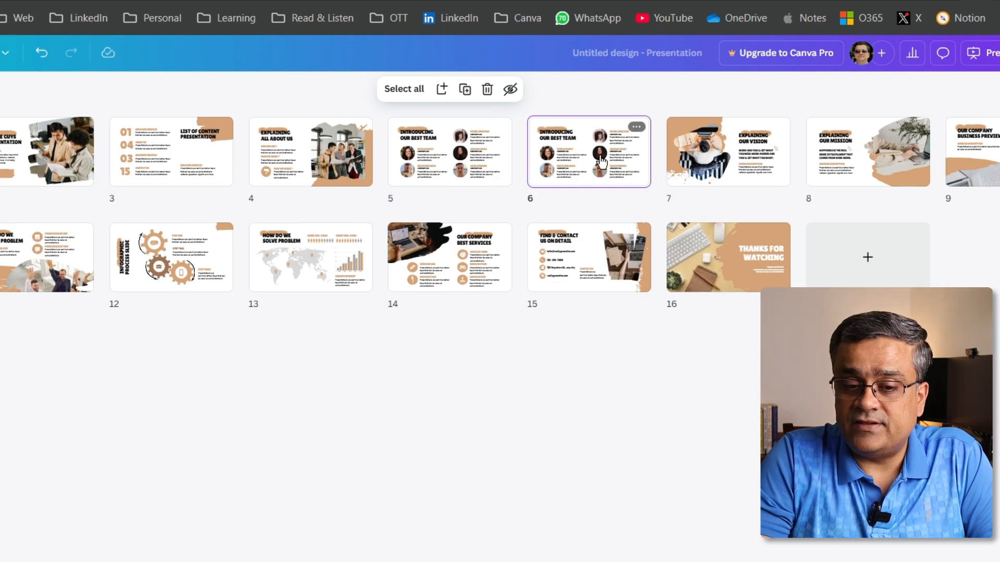
pyautogui.click(442, 89)
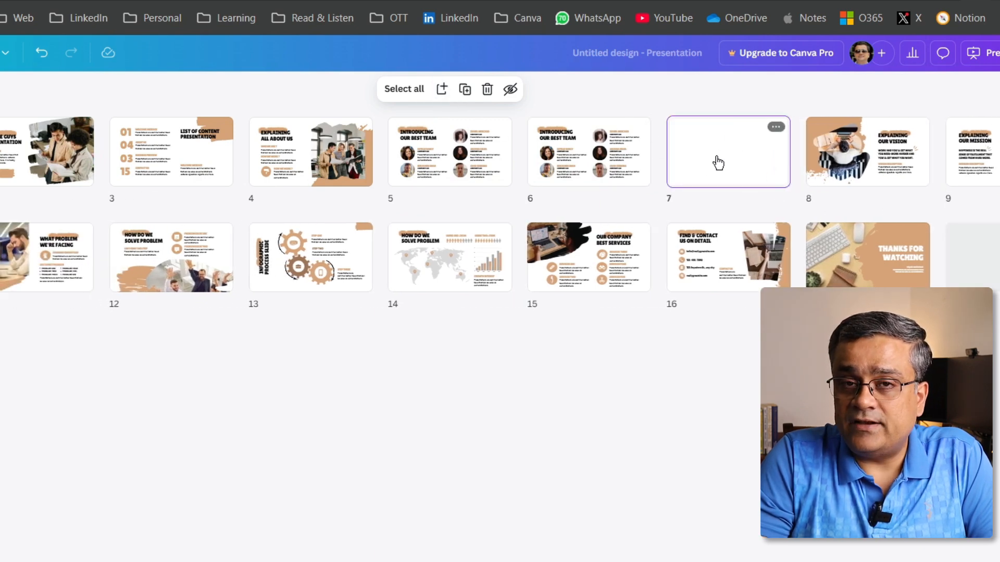
# - Delete the blank page and the duplicated "Introducing our best team" page
pyautogui.click(488, 91)
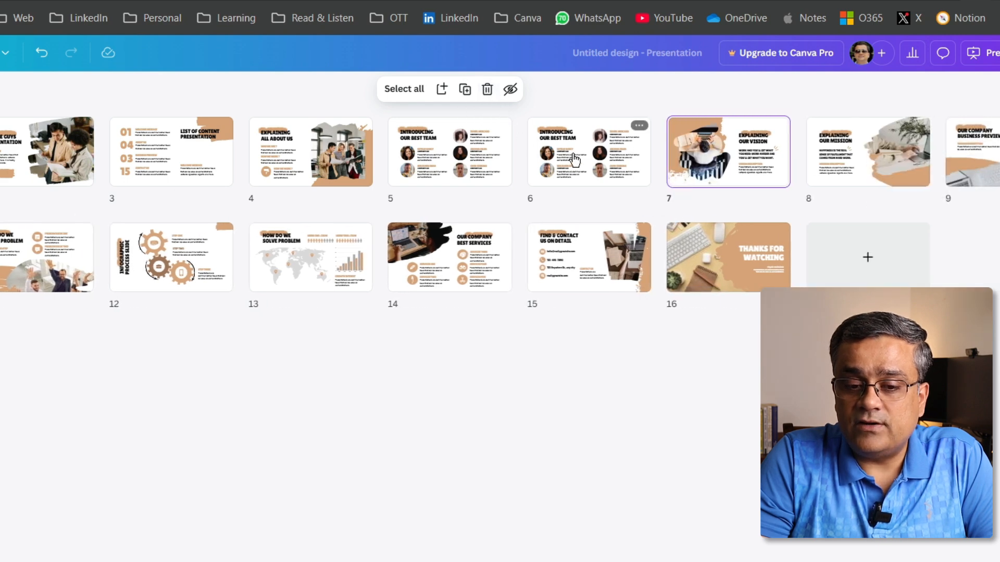
pyautogui.click(575, 160)
pyautogui.click(487, 90)
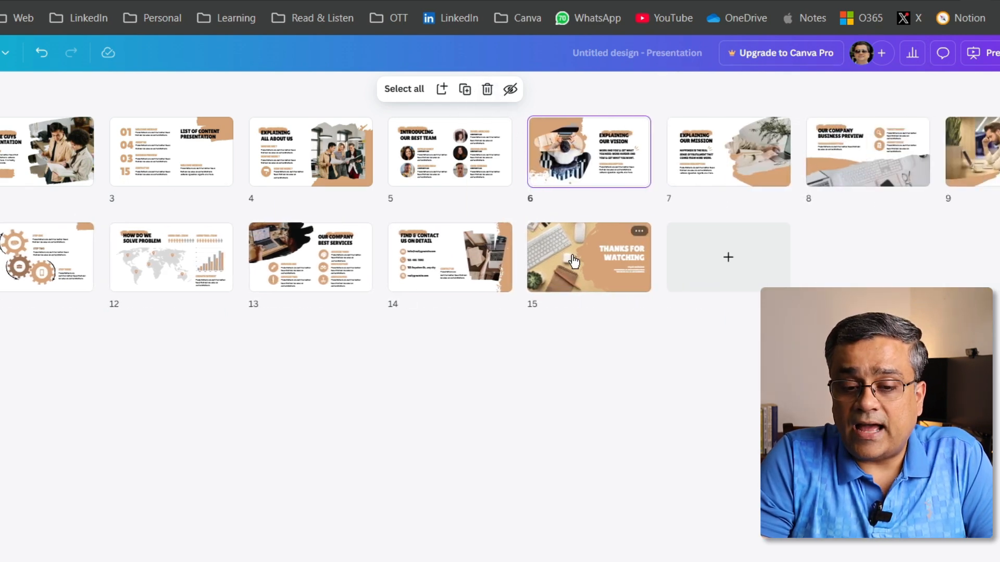
# - Hide the closing "Thanks for watching" page and unhide it again
pyautogui.click(573, 261)
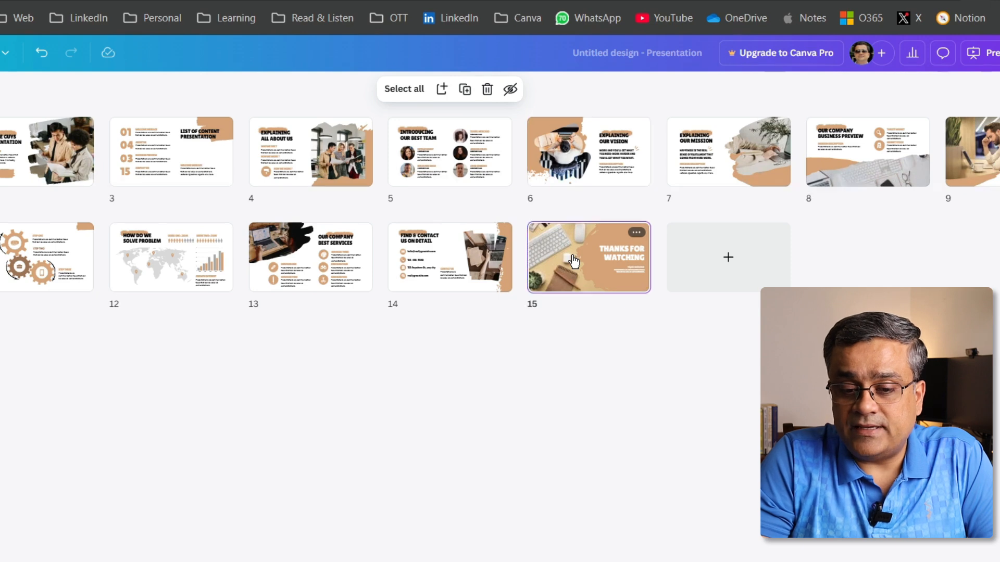
pyautogui.click(510, 94)
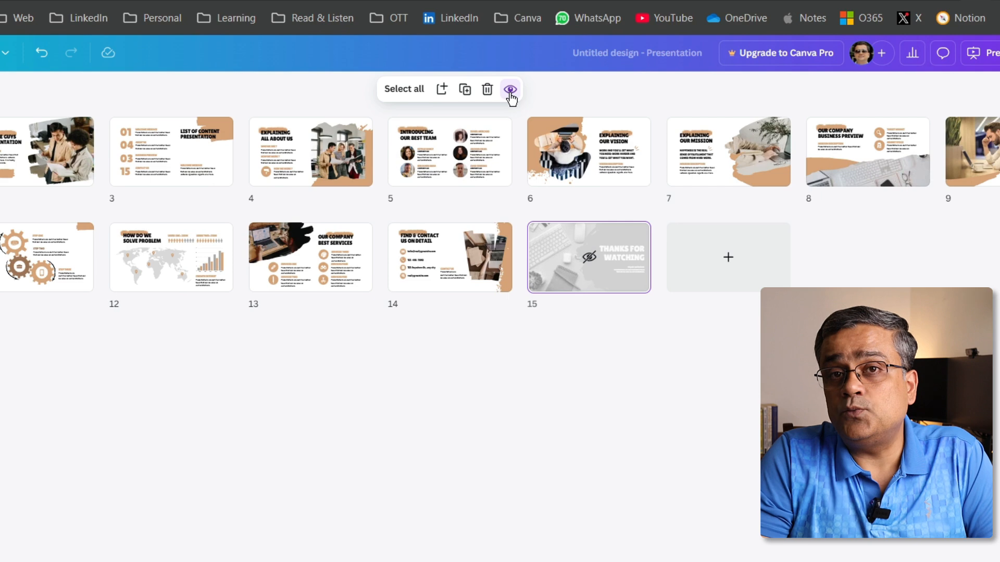
pyautogui.click(510, 90)
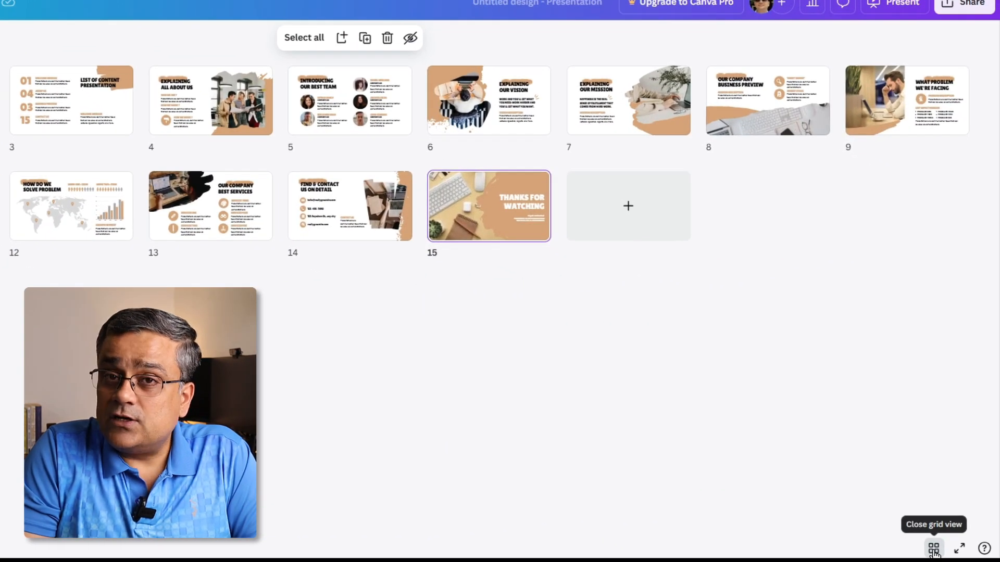
# - Leave grid view and replace the "Thanks for watching" heading on page 15 with "WELCOME"
pyautogui.click(933, 551)
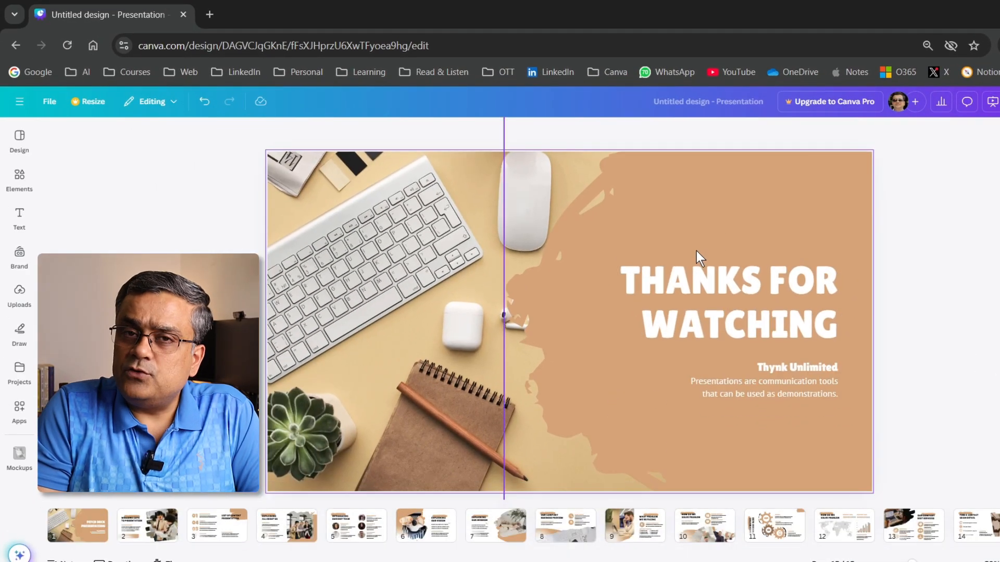
pyautogui.doubleClick(686, 288)
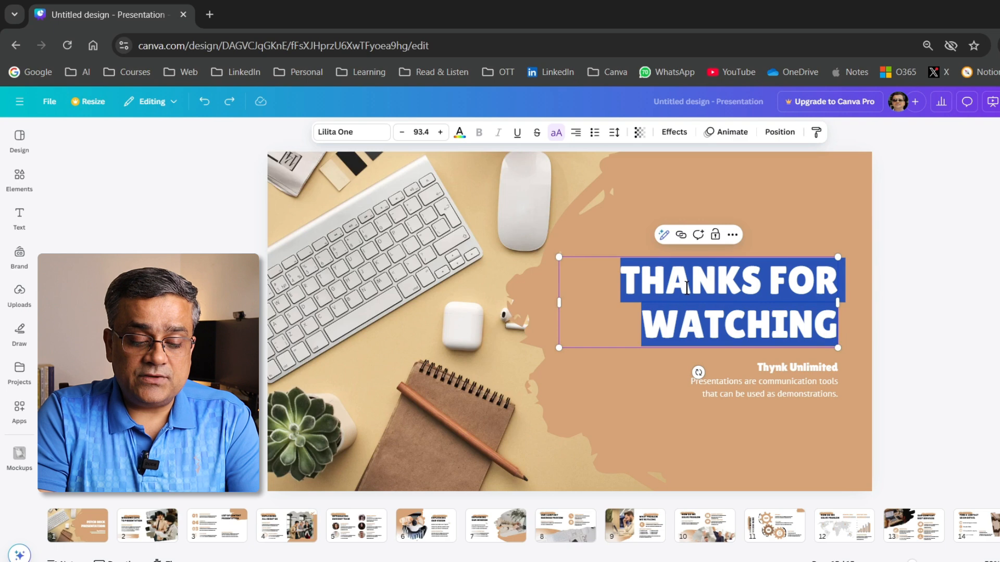
pyautogui.write('WELCOME')
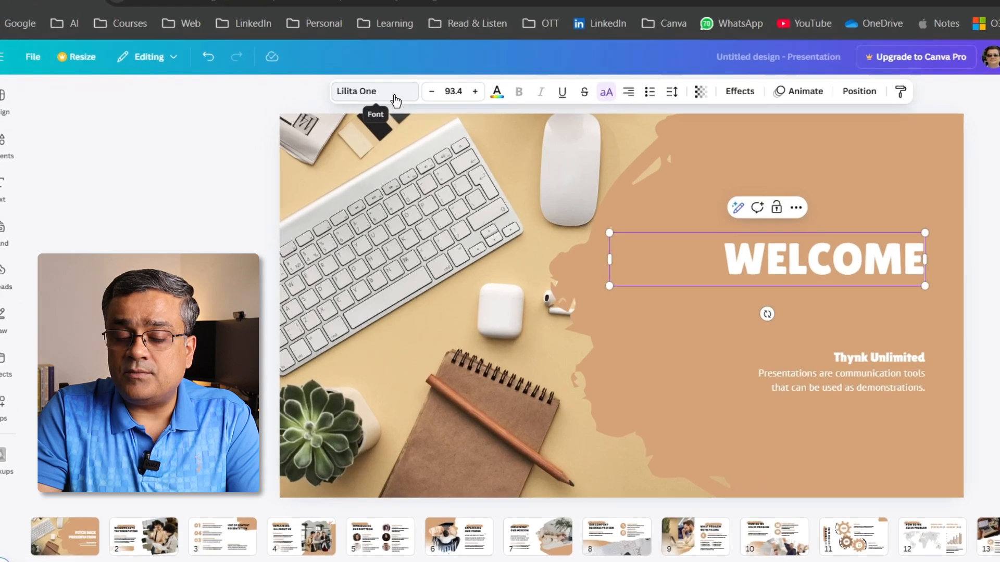
# - Look through the fonts available for the "WELCOME" heading, including the premium ones
pyautogui.click(339, 94)
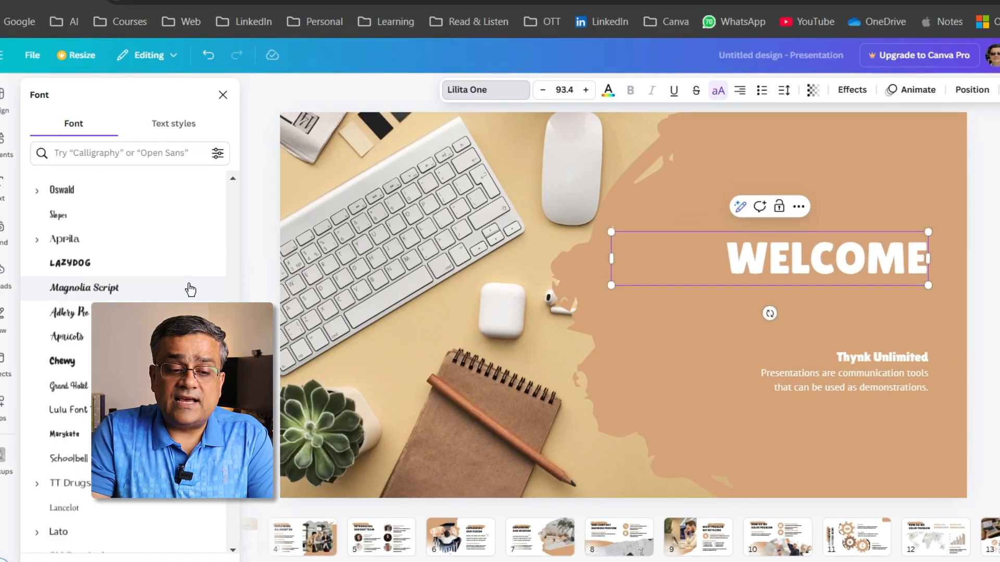
pyautogui.scroll(-4, 190, 290)
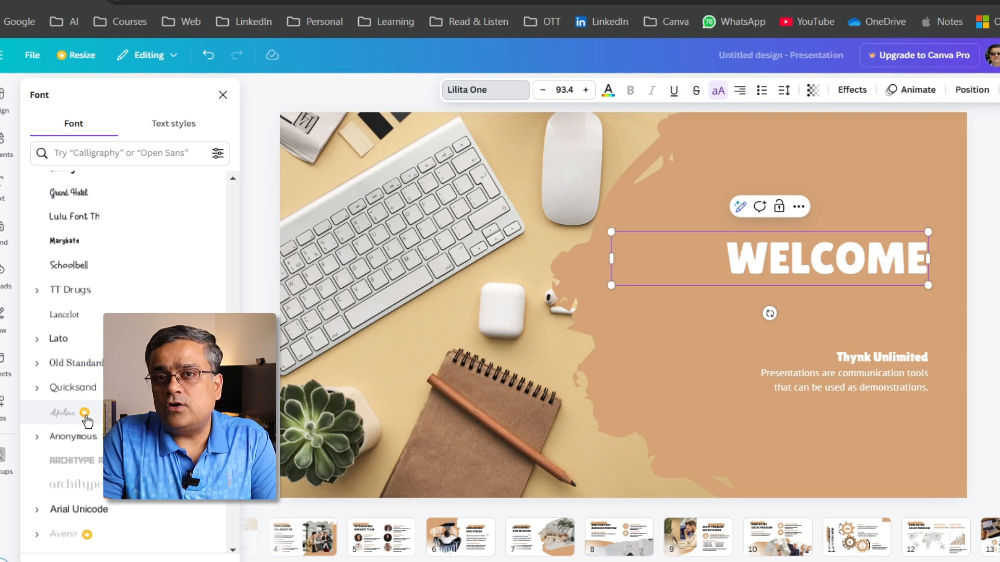
pyautogui.click(985, 220)
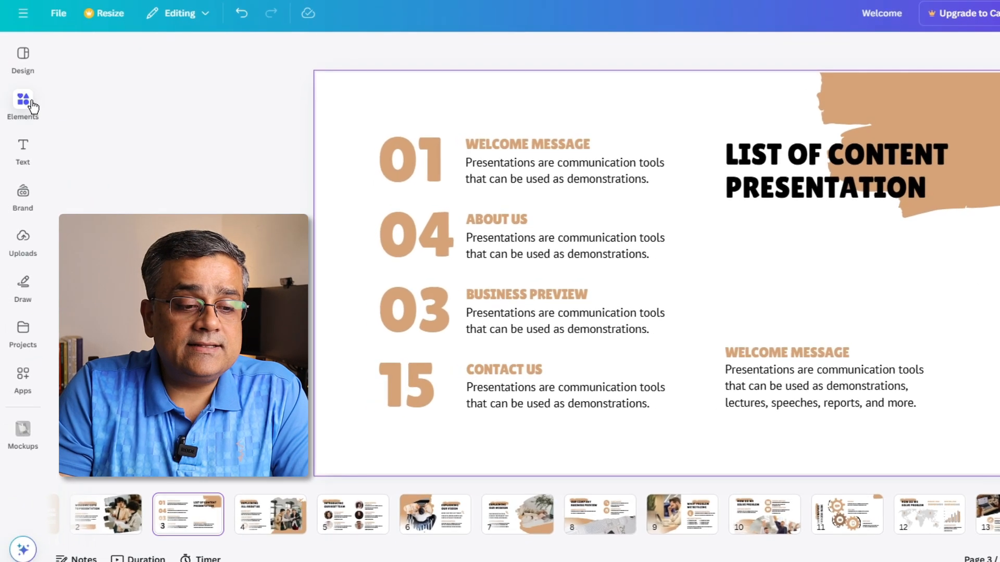
# - Open the Elements library for the list of content page
pyautogui.click(31, 105)
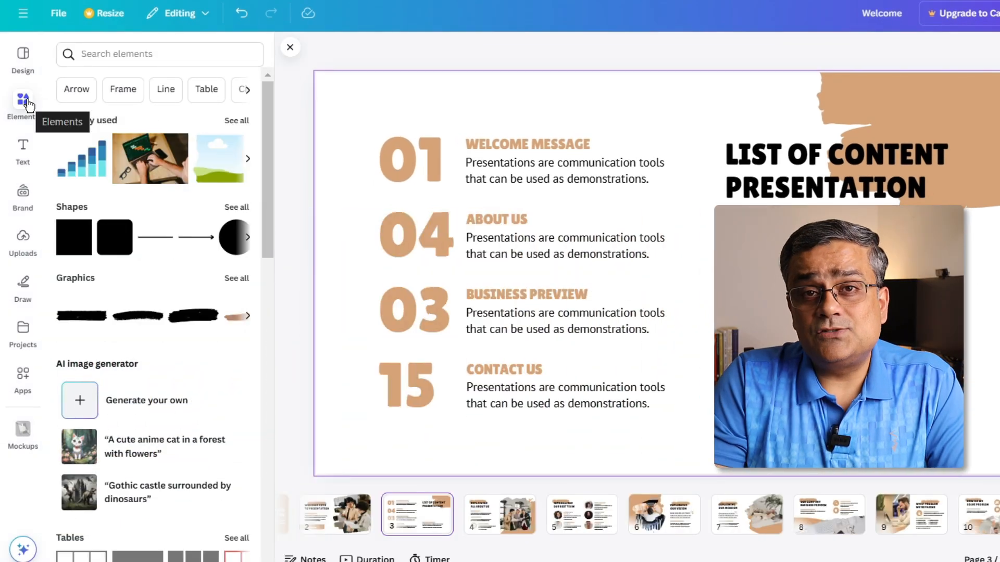
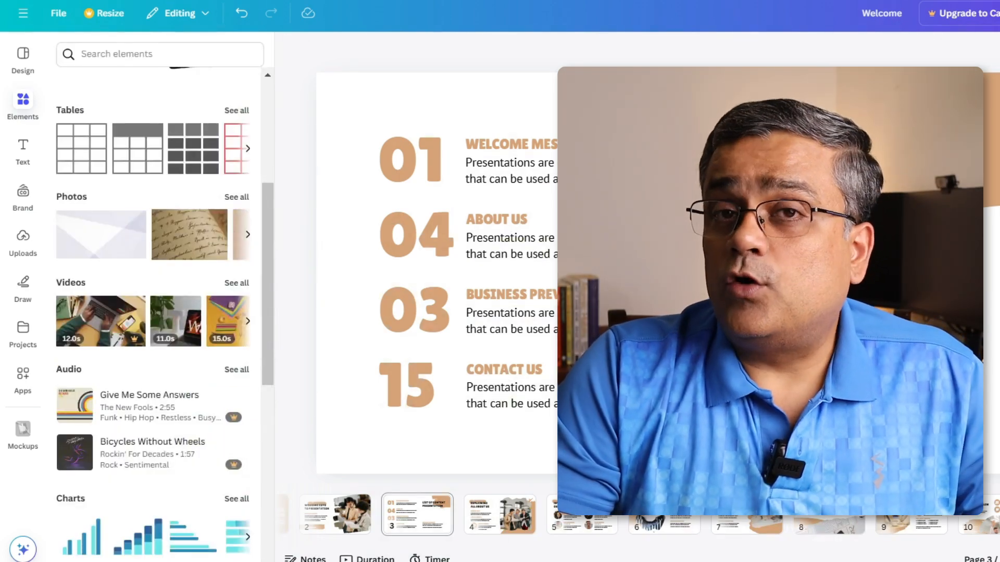
# - Add the round peeling sticker mockup to page 3 and fit it at a smaller size between the page heading and "WELCOME MESSAGE"
pyautogui.scroll(-8, 127, 309)
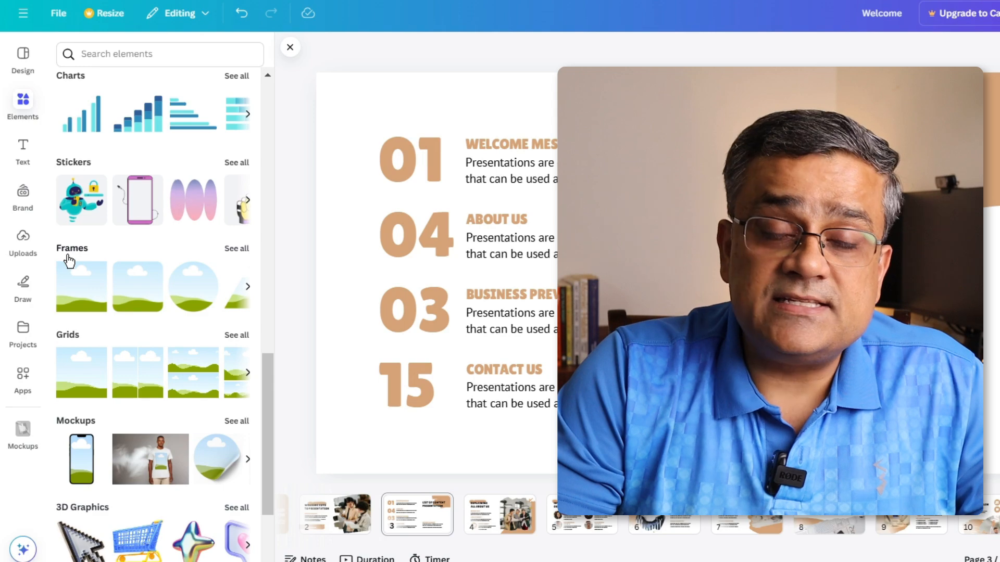
pyautogui.scroll(-2, 69, 261)
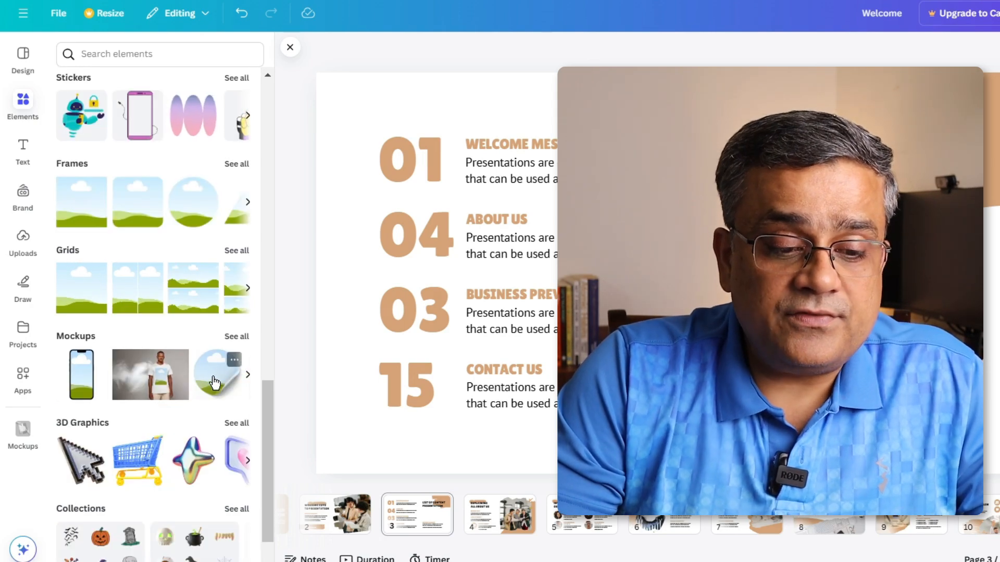
pyautogui.click(215, 382)
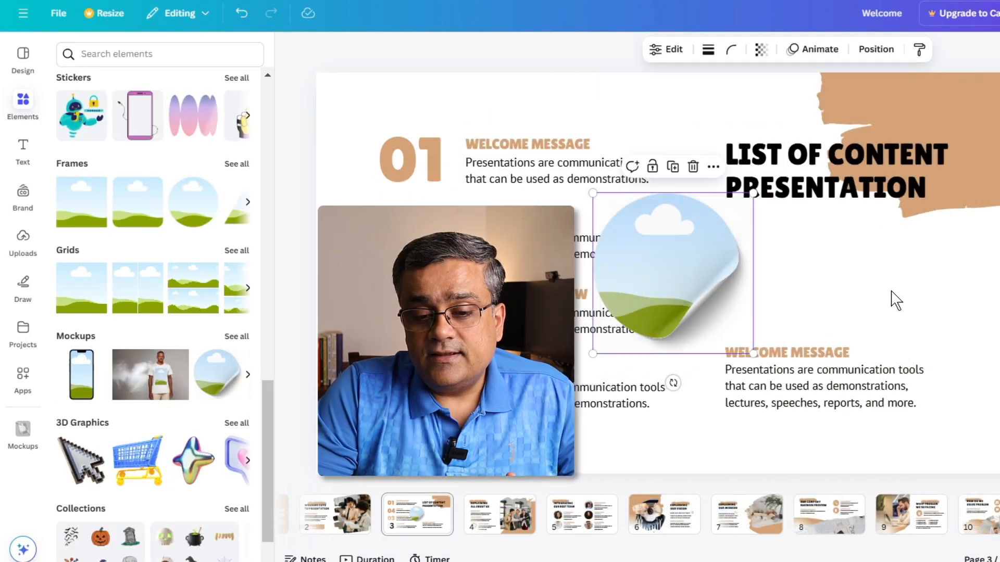
pyautogui.moveTo(696, 281); pyautogui.dragTo(805, 274)
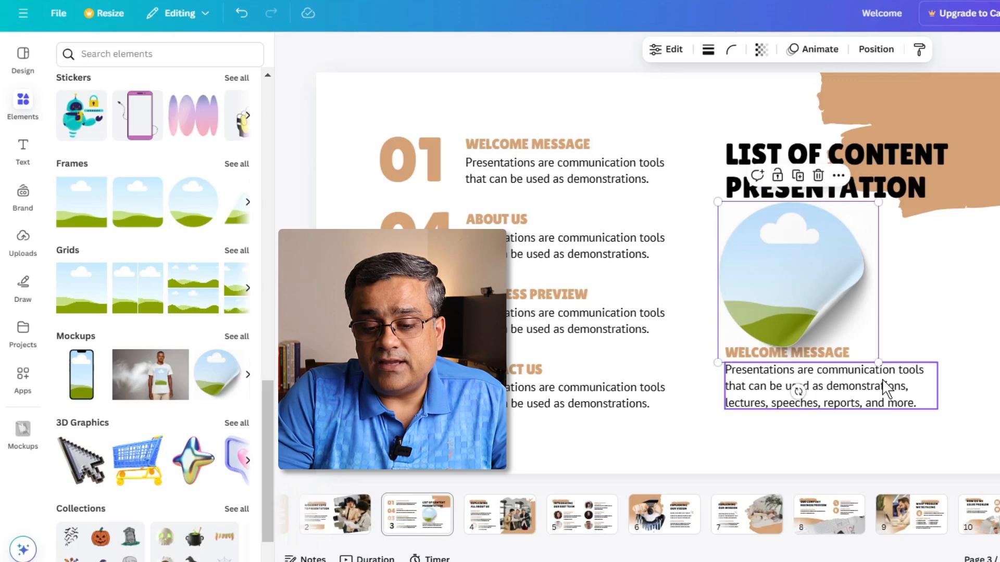
pyautogui.moveTo(877, 361); pyautogui.dragTo(837, 331)
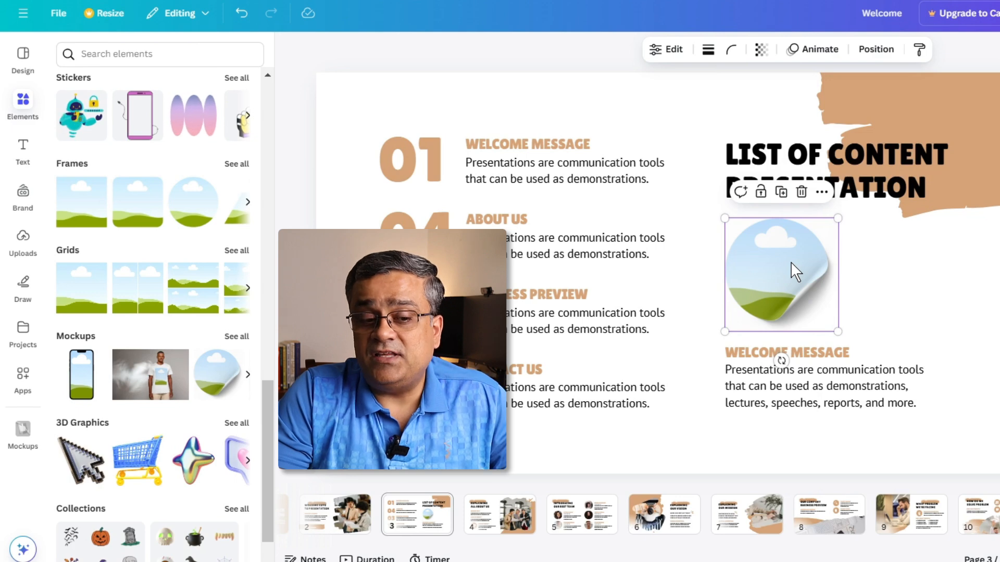
# - Fill the round sticker mockup with the grainy orange-to-teal graphic from the Gradient graphics
pyautogui.scroll(10, 197, 144)
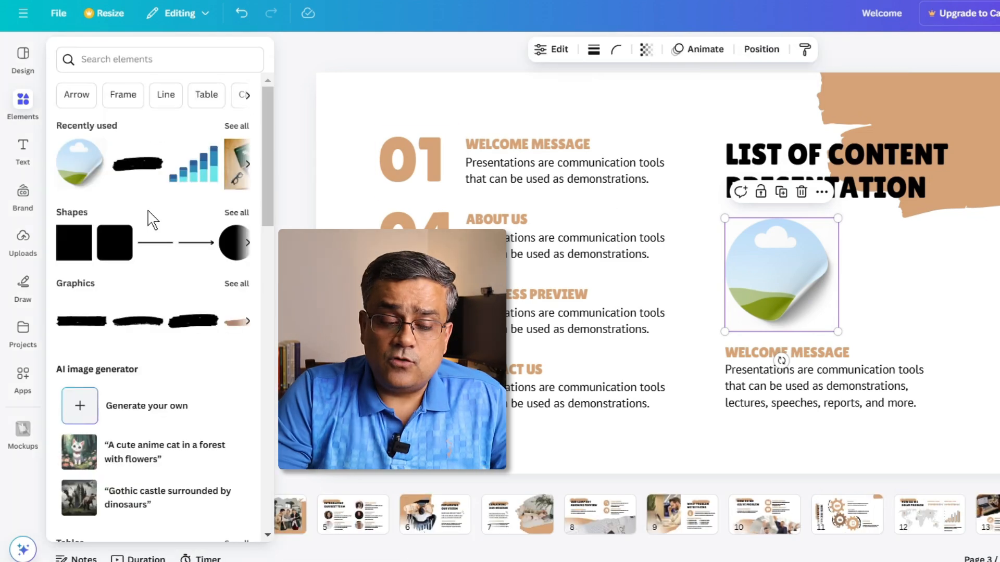
pyautogui.click(236, 286)
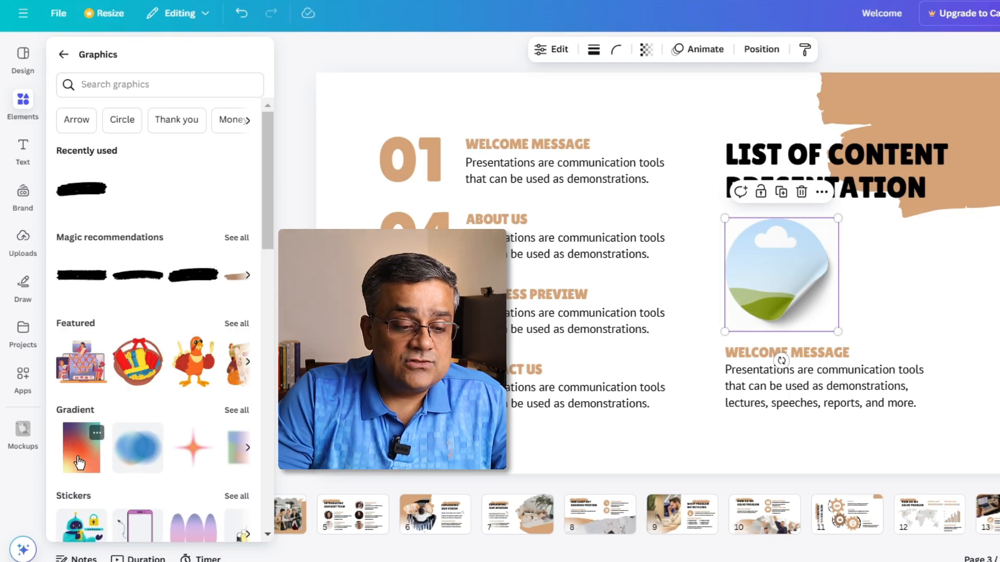
pyautogui.click(80, 461)
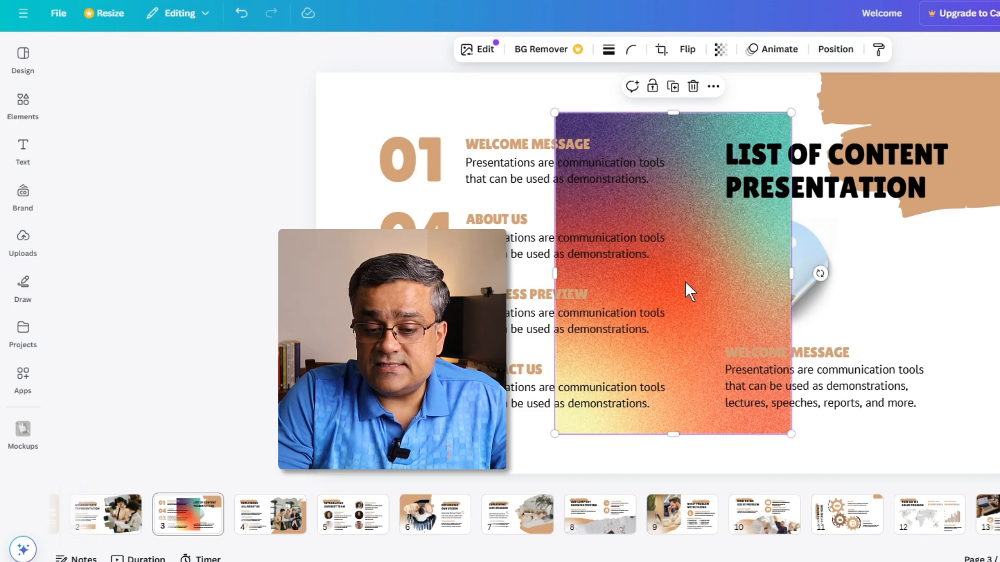
pyautogui.moveTo(686, 281); pyautogui.dragTo(777, 286)
pyautogui.press('Delete')
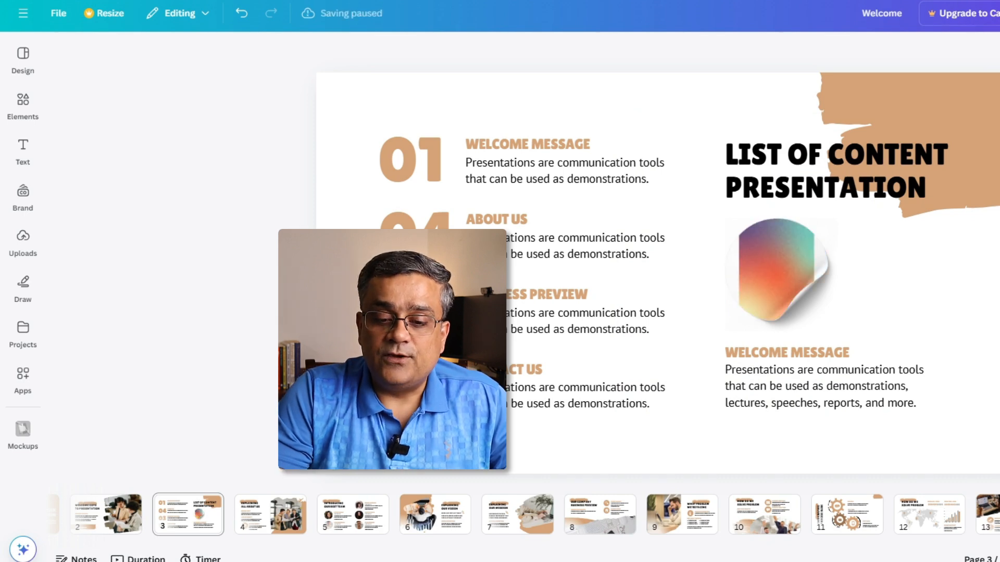
# - Enlarge and reposition the gradient image inside the sticker mockup so it covers the whole circle, and apply the changes
pyautogui.click(794, 268)
pyautogui.click(557, 49)
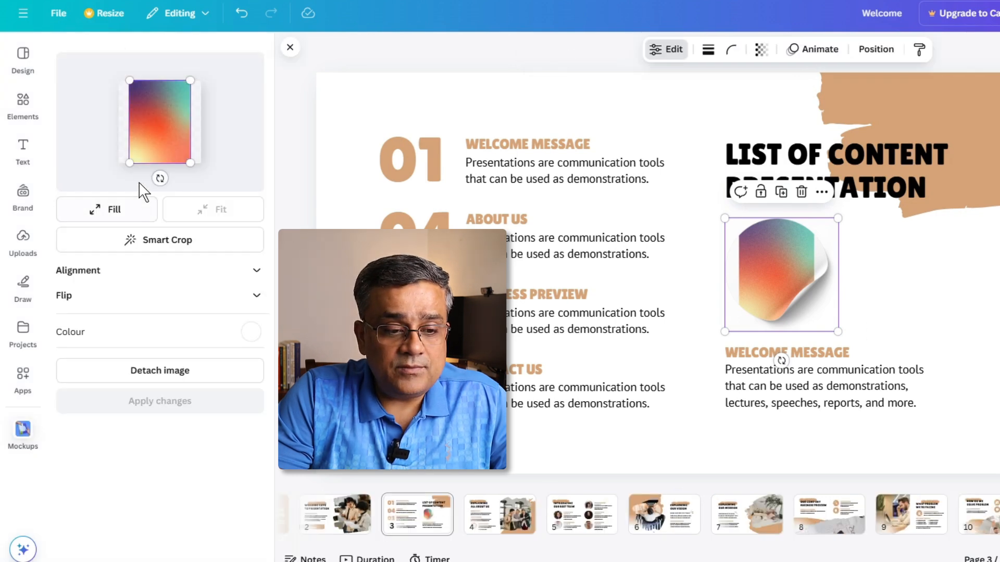
pyautogui.moveTo(130, 163); pyautogui.dragTo(98, 196)
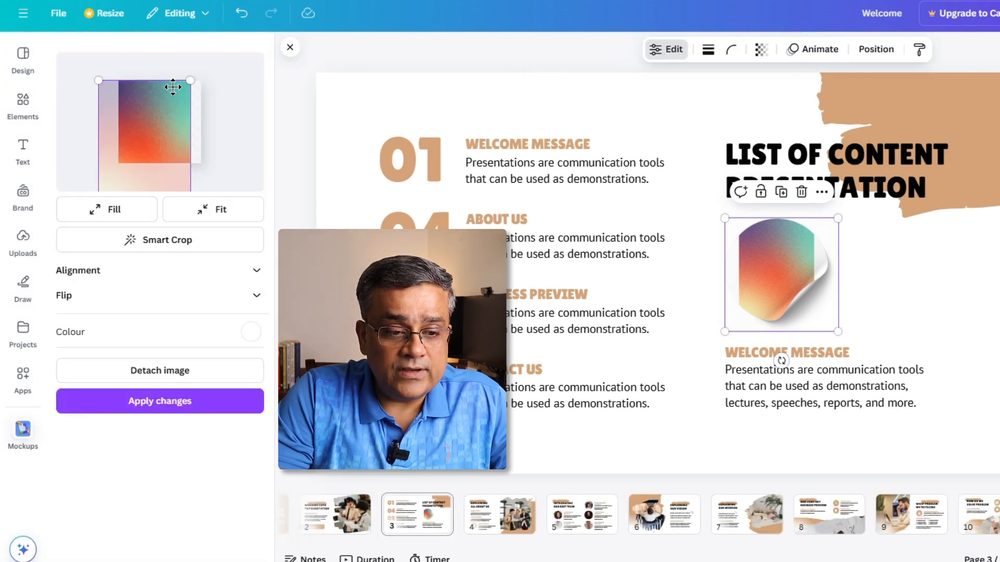
pyautogui.moveTo(190, 81); pyautogui.dragTo(222, 81)
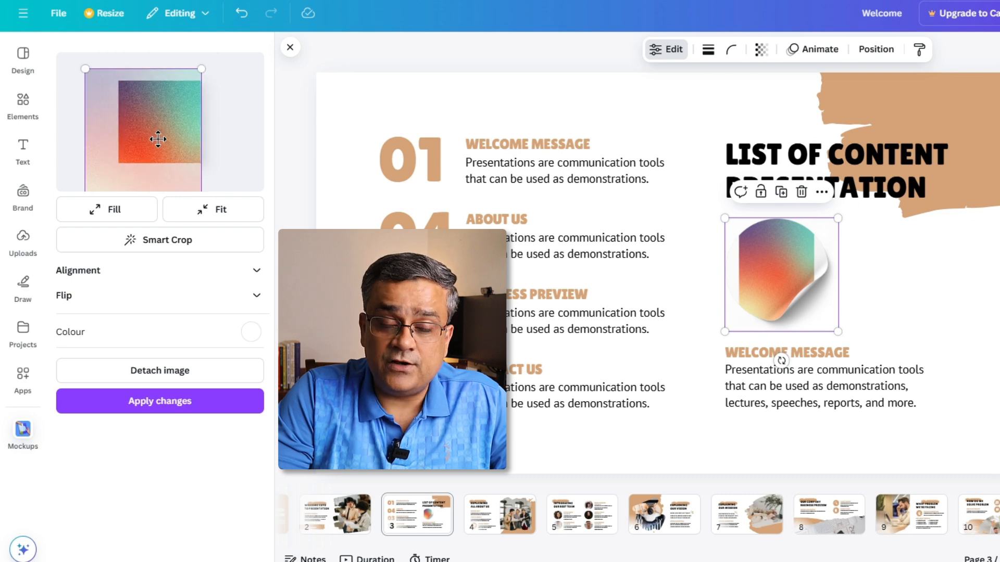
pyautogui.click(190, 416)
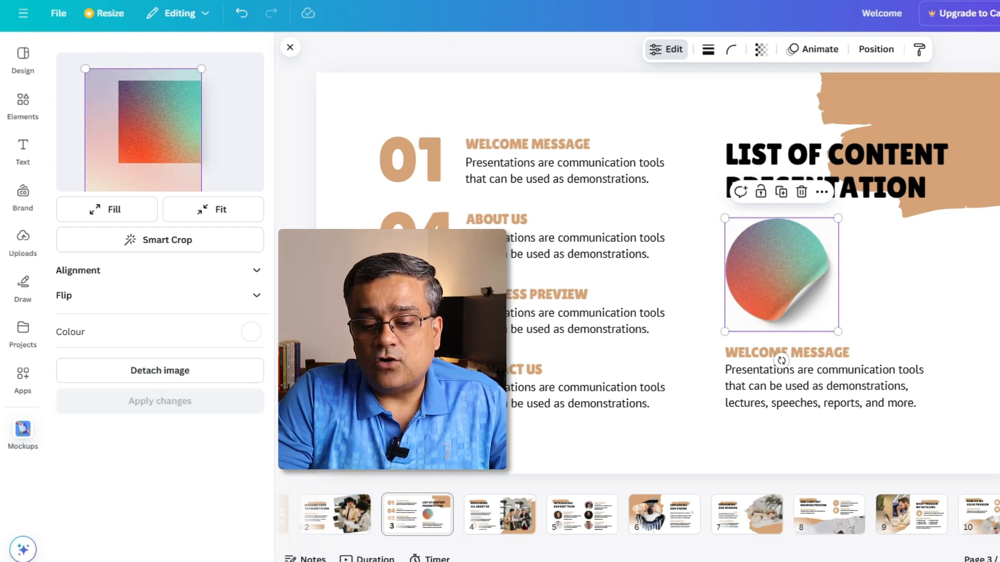
pyautogui.click(996, 348)
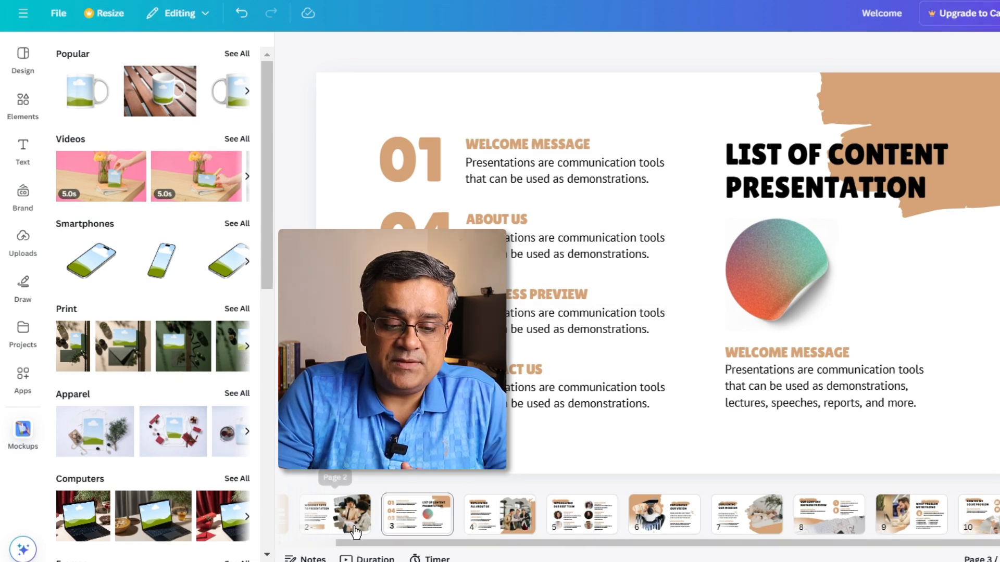
# - Remove the photo from its frame on page 9, "WHAT PROBLEM WE'RE FACING", and undo the removal
pyautogui.click(911, 515)
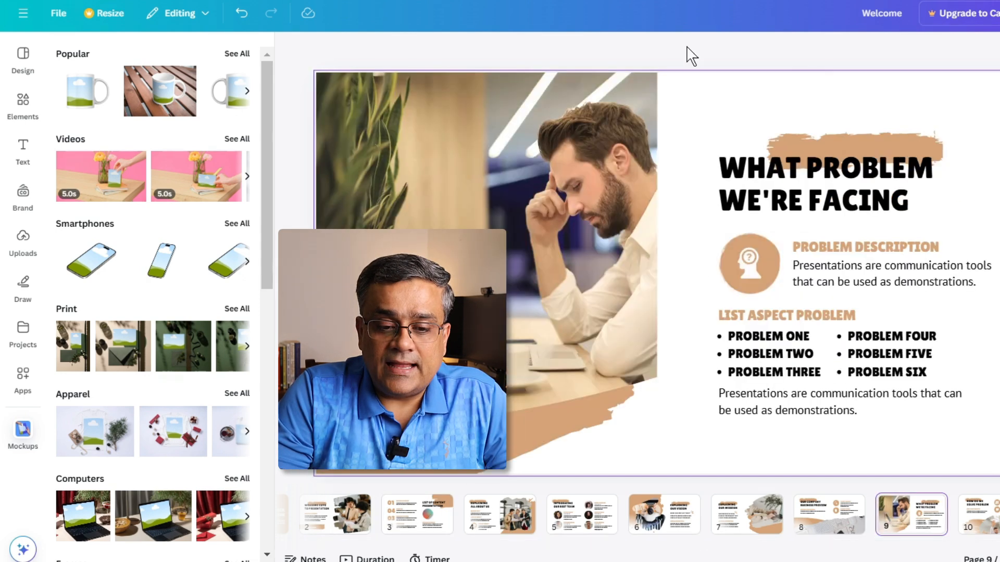
pyautogui.click(504, 221)
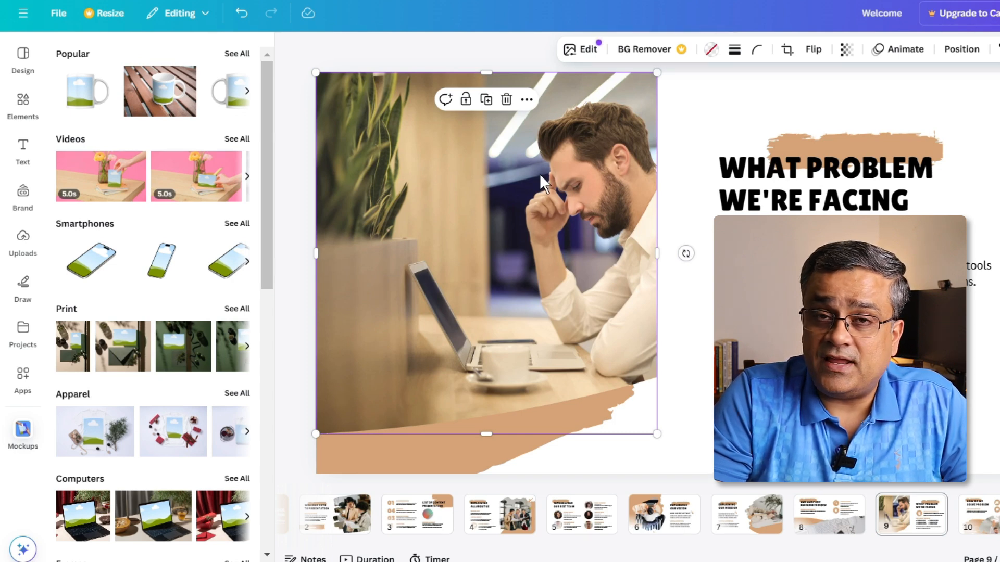
pyautogui.press('Delete')
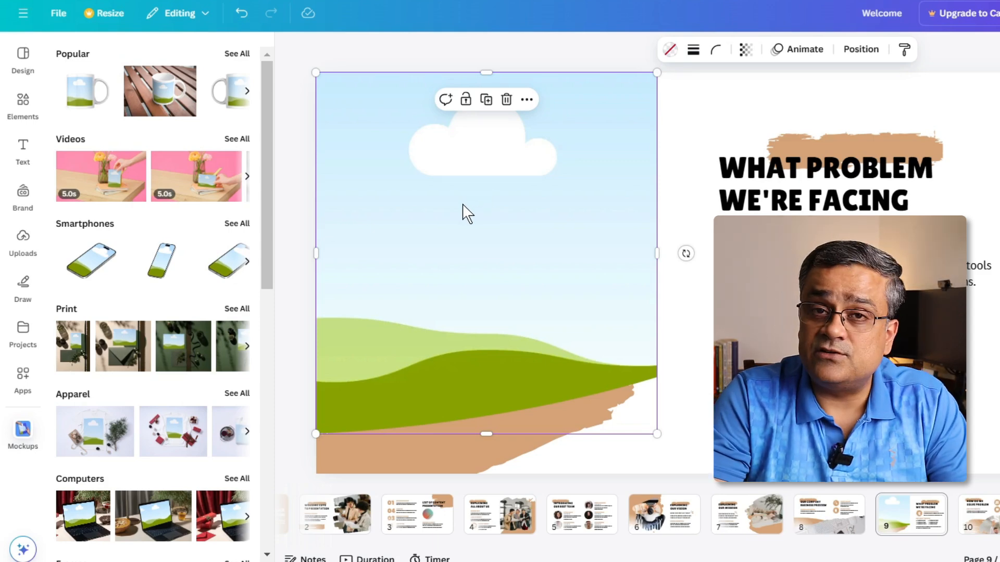
pyautogui.hotkey('ctrl', 'z')
pyautogui.click(996, 219)
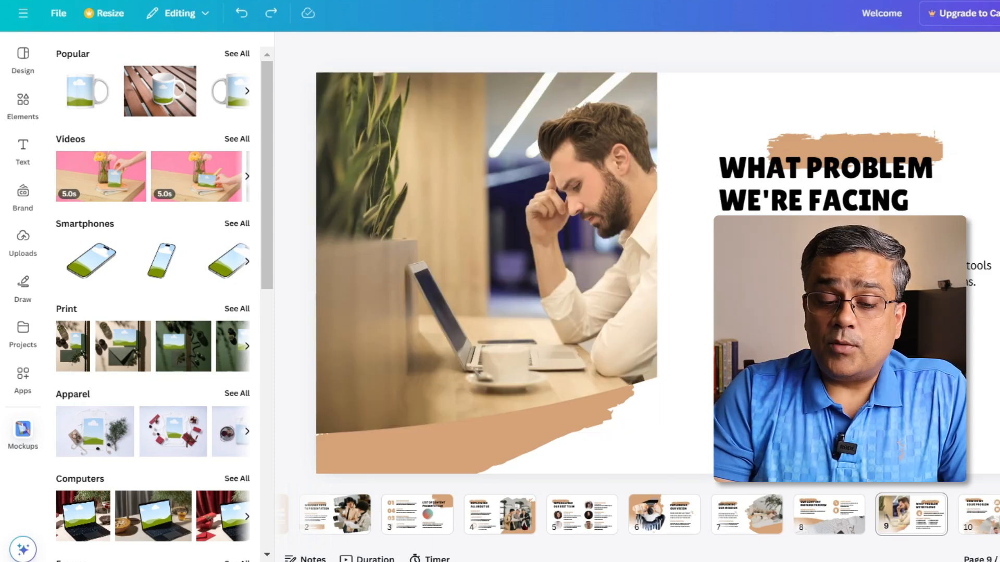
# - Apply the Fresco filter to the page 9 photo and look through its other effects and editing tools
pyautogui.click(401, 239)
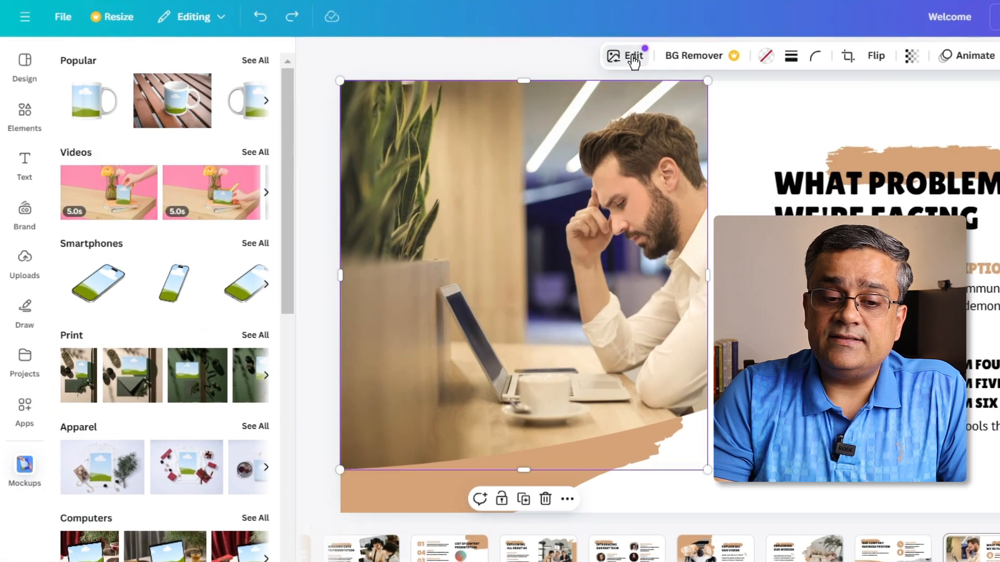
pyautogui.click(632, 58)
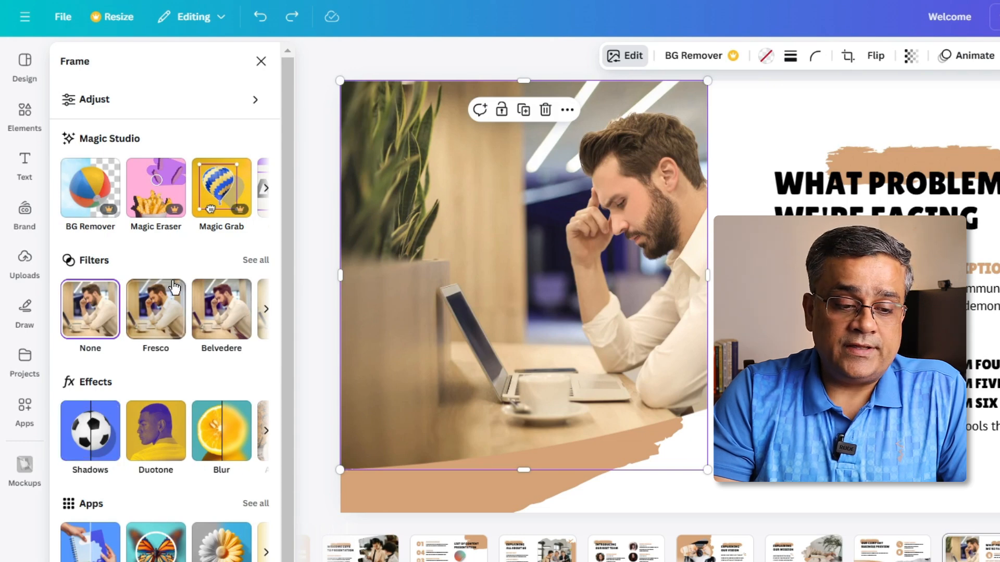
pyautogui.click(166, 313)
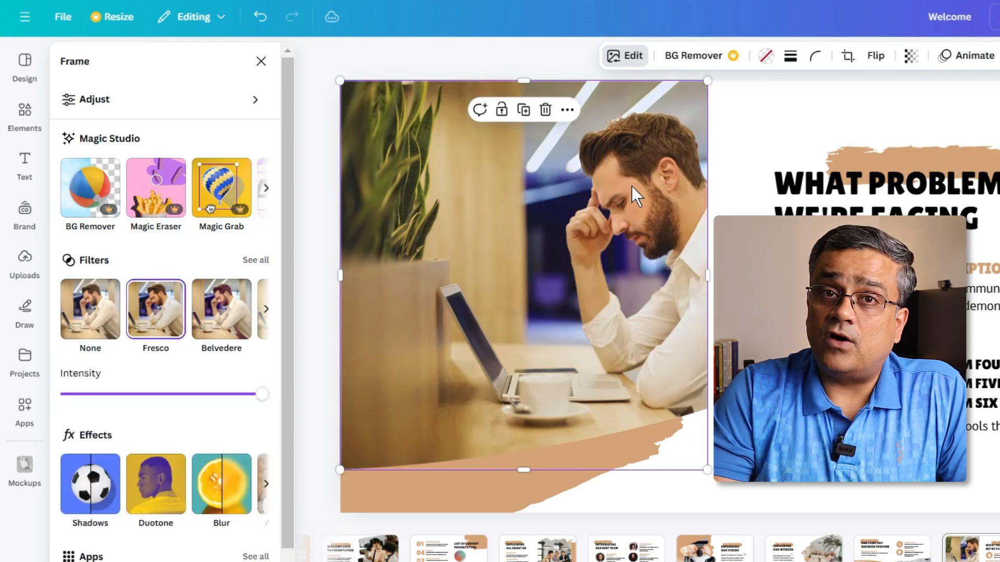
pyautogui.scroll(-2, 221, 386)
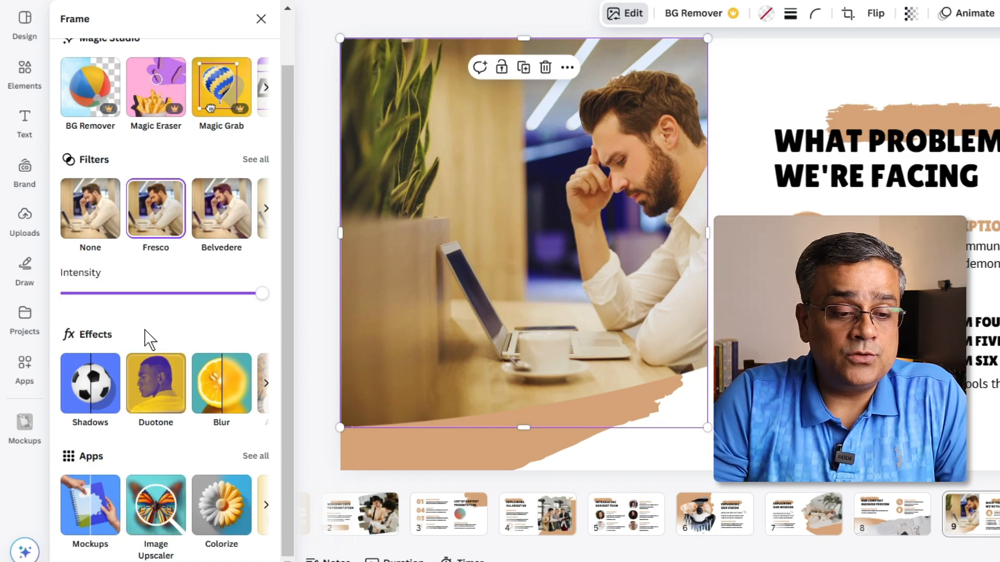
pyautogui.scroll(2, 156, 339)
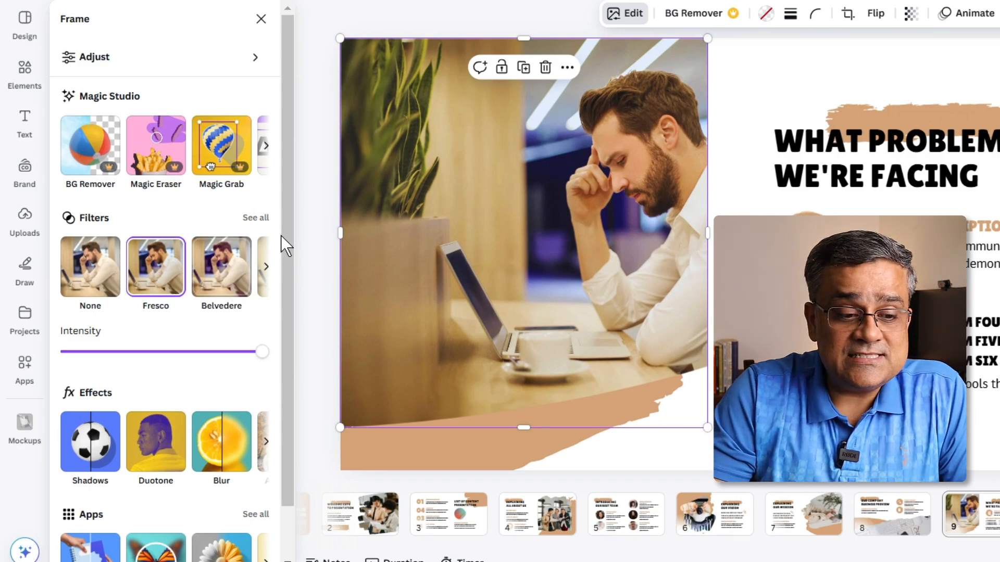
pyautogui.click(265, 146)
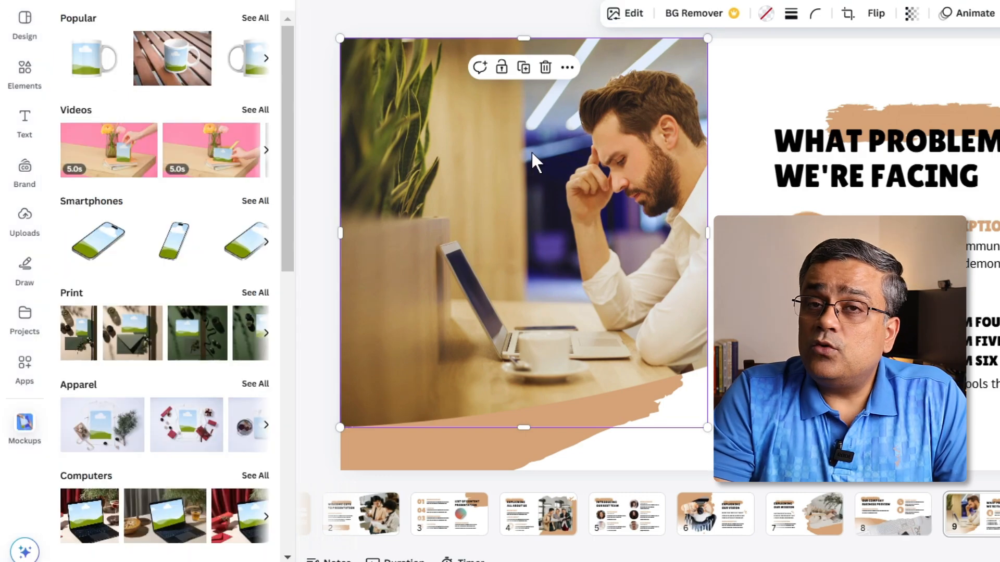
# - Copy the style of the "WHAT PROBLEM WE'RE FACING" heading onto "PROBLEM DESCRIPTION" and undo it
pyautogui.click(836, 152)
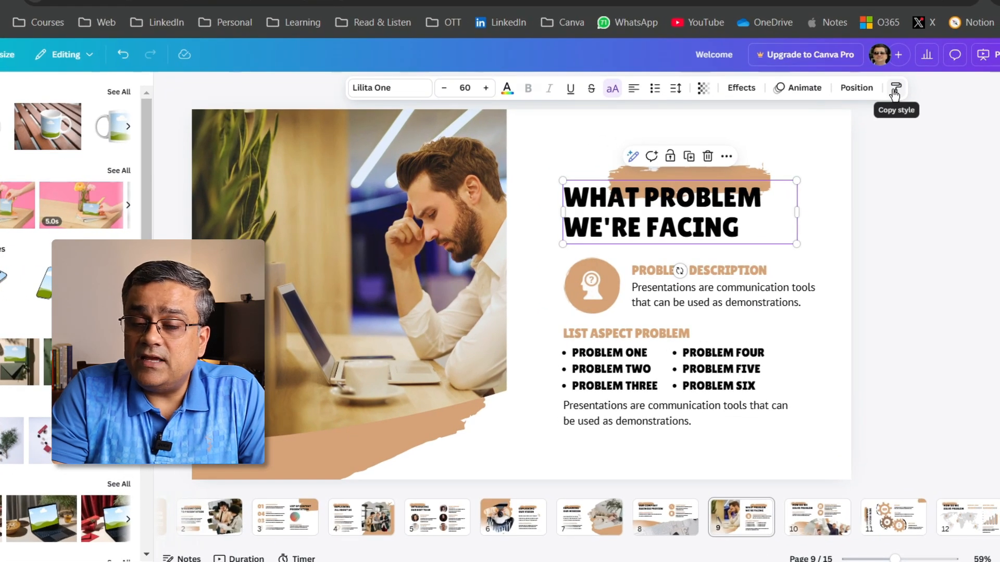
pyautogui.click(894, 94)
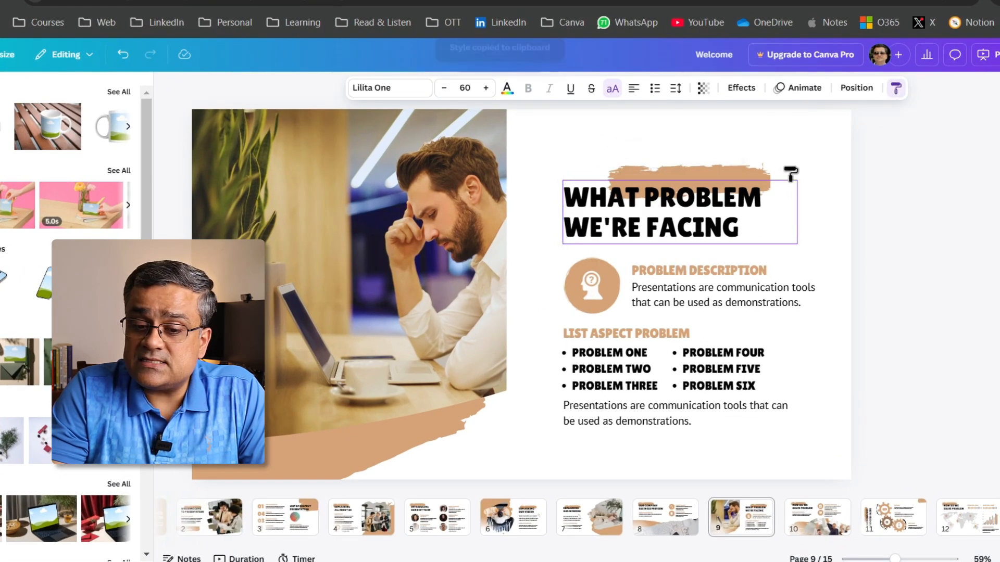
pyautogui.click(711, 270)
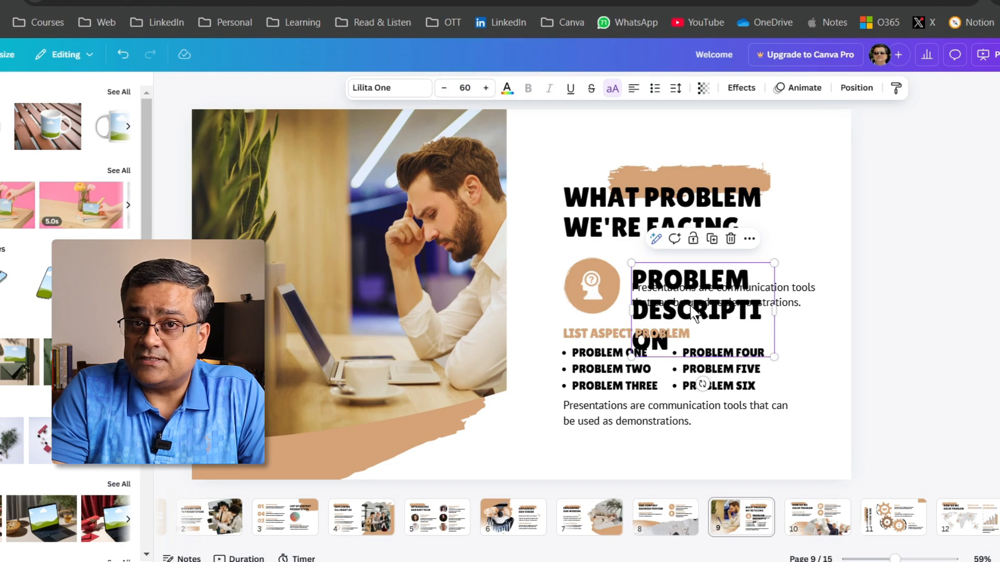
pyautogui.hotkey('ctrl', 'z')
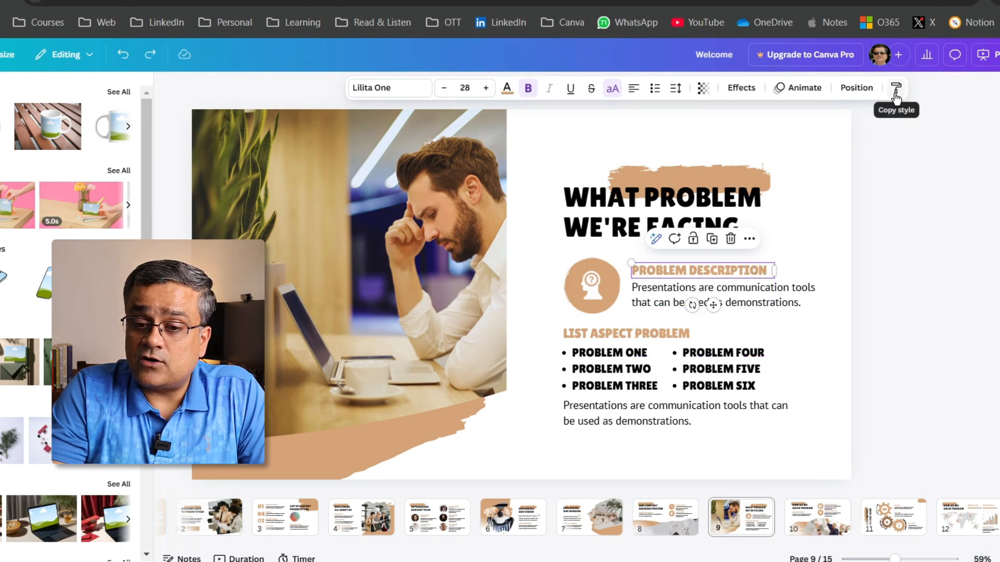
# - Check the position settings of "PROBLEM DESCRIPTION" and apply the Pan animation to the "WHAT PROBLEM WE'RE FACING" heading
pyautogui.click(855, 88)
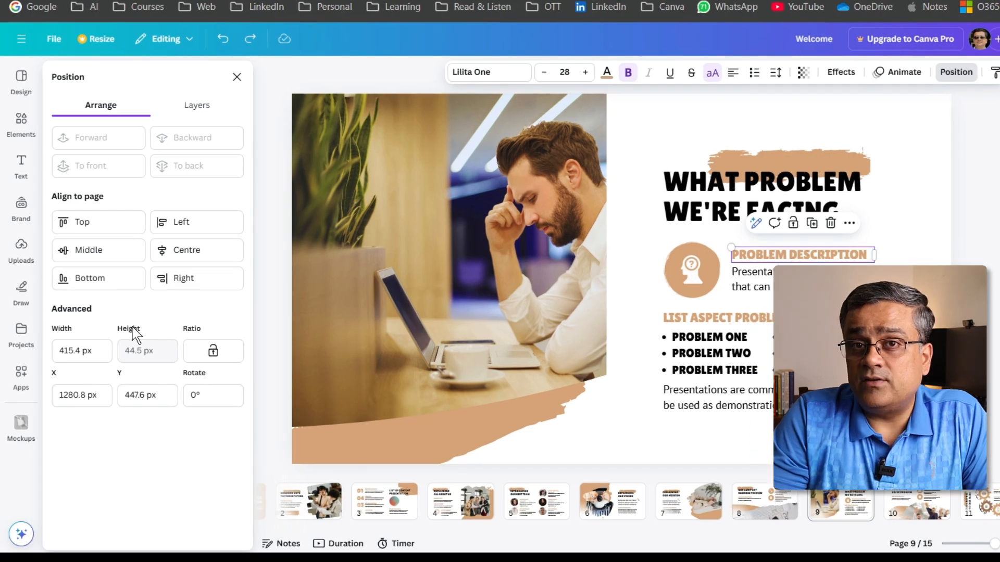
pyautogui.click(955, 72)
pyautogui.click(901, 74)
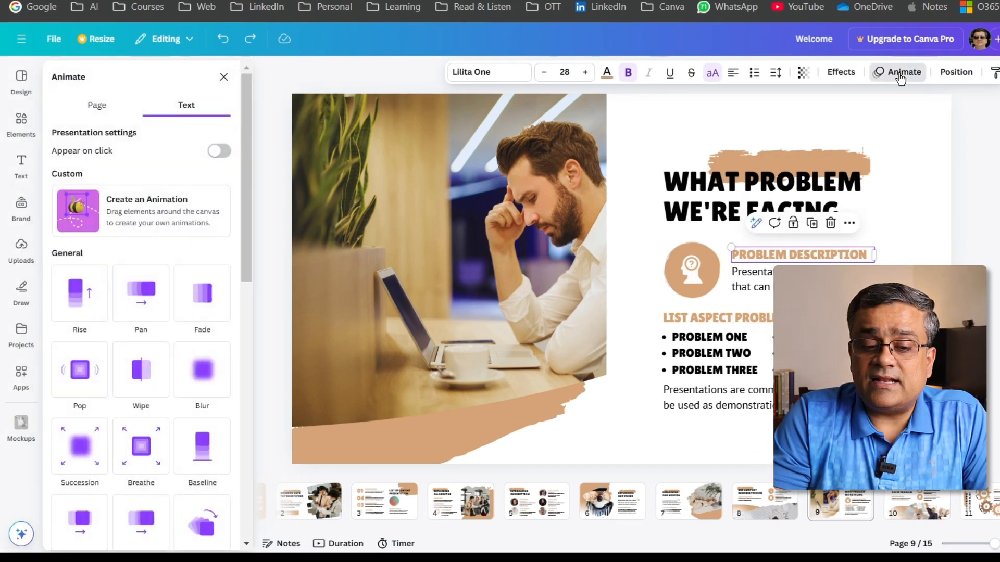
pyautogui.click(706, 188)
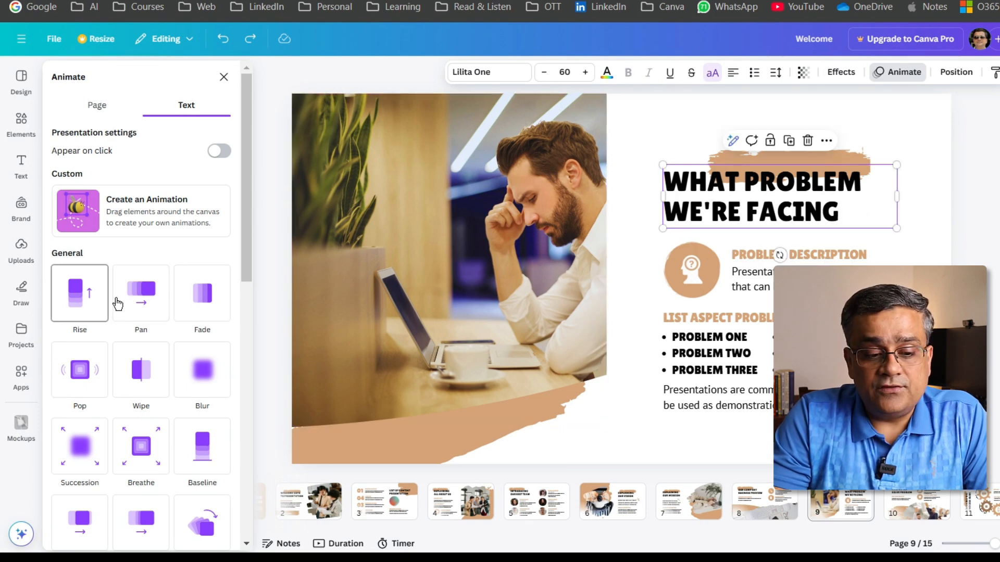
pyautogui.click(144, 293)
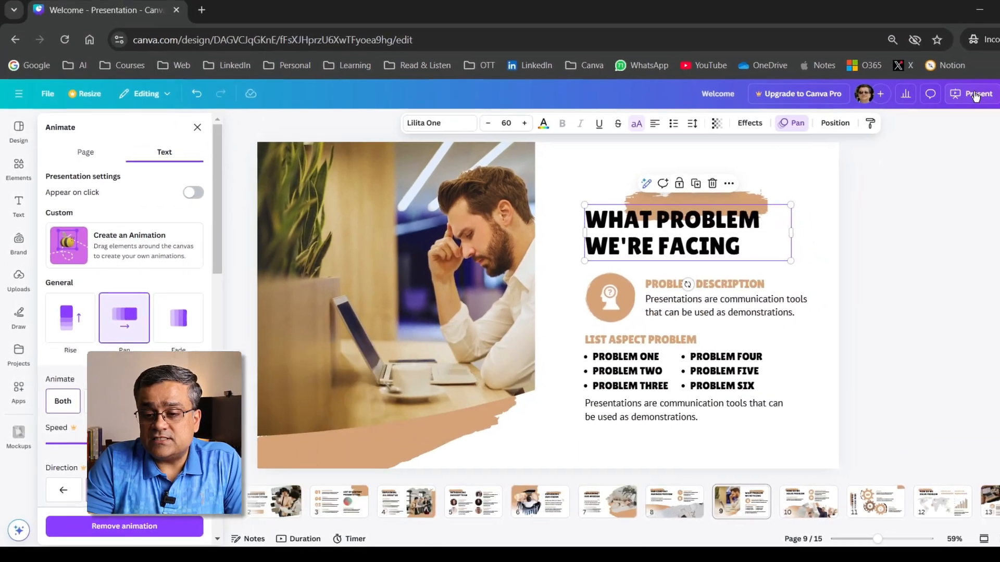
# - Present the deck full screen from page 9 and replay the page to watch the heading's animation
pyautogui.click(967, 97)
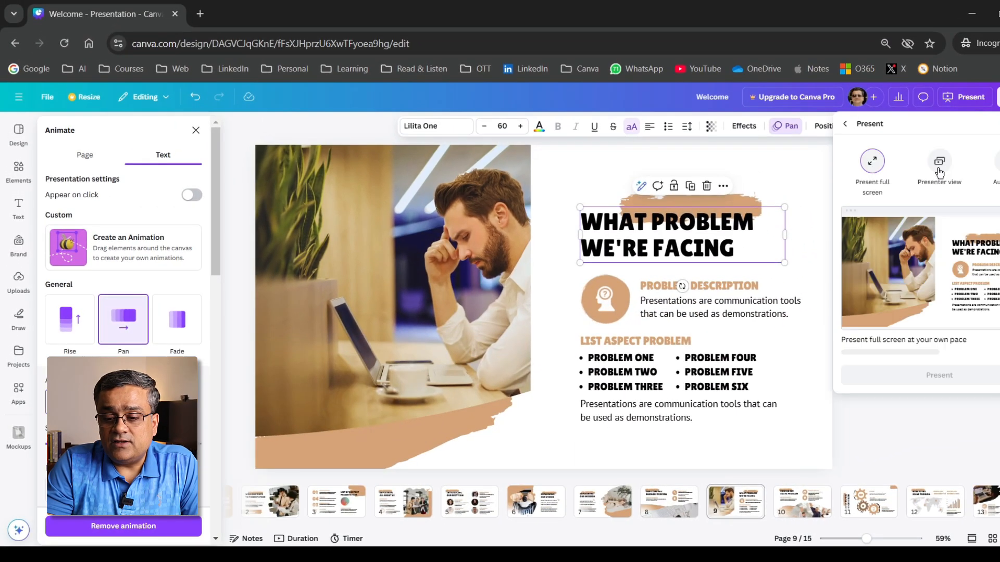
pyautogui.click(875, 369)
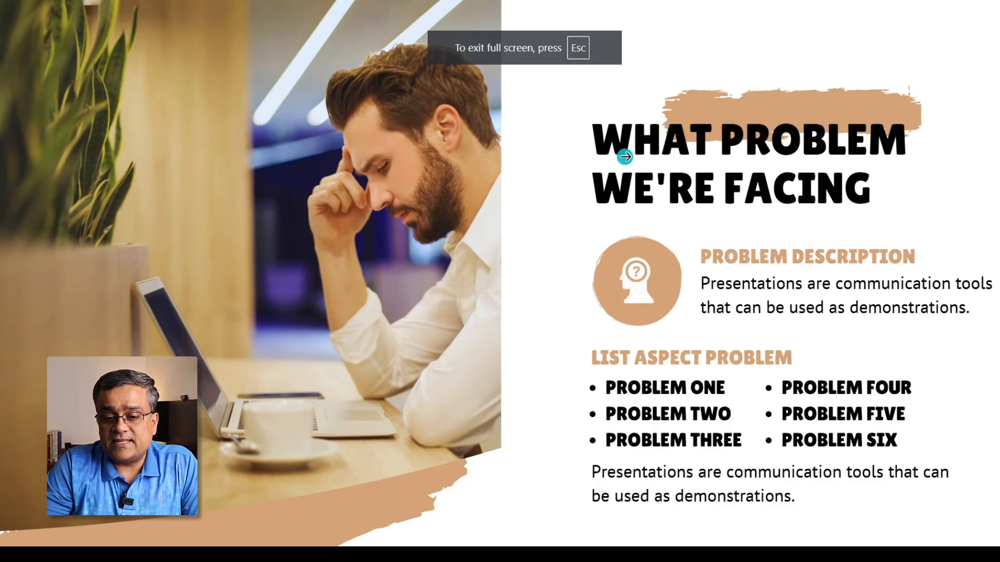
pyautogui.press('Left')
pyautogui.press('Right')
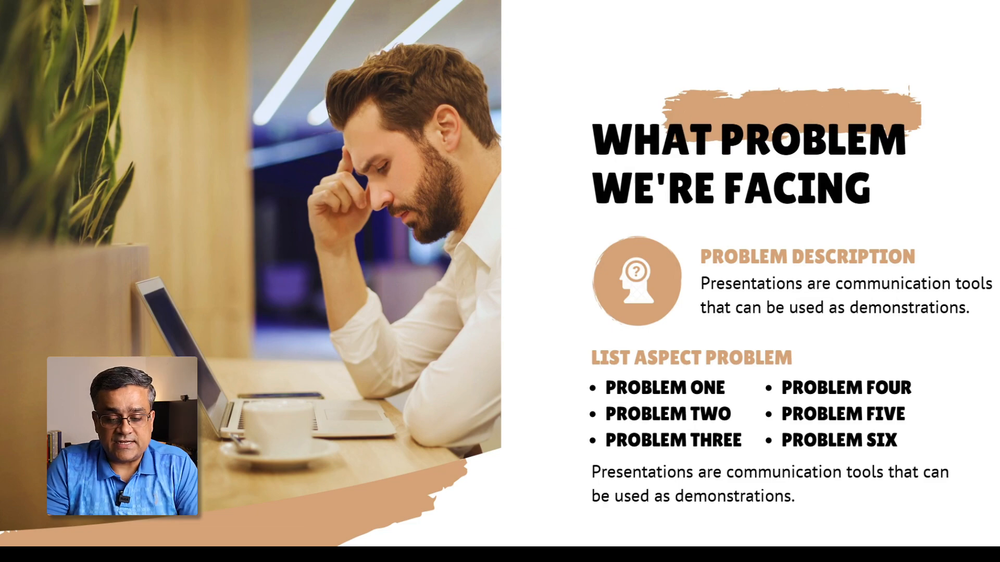
# - Leave the full-screen presentation and look through the animation options for the "WHAT PROBLEM WE'RE FACING" heading
pyautogui.press('Escape')
pyautogui.click(702, 226)
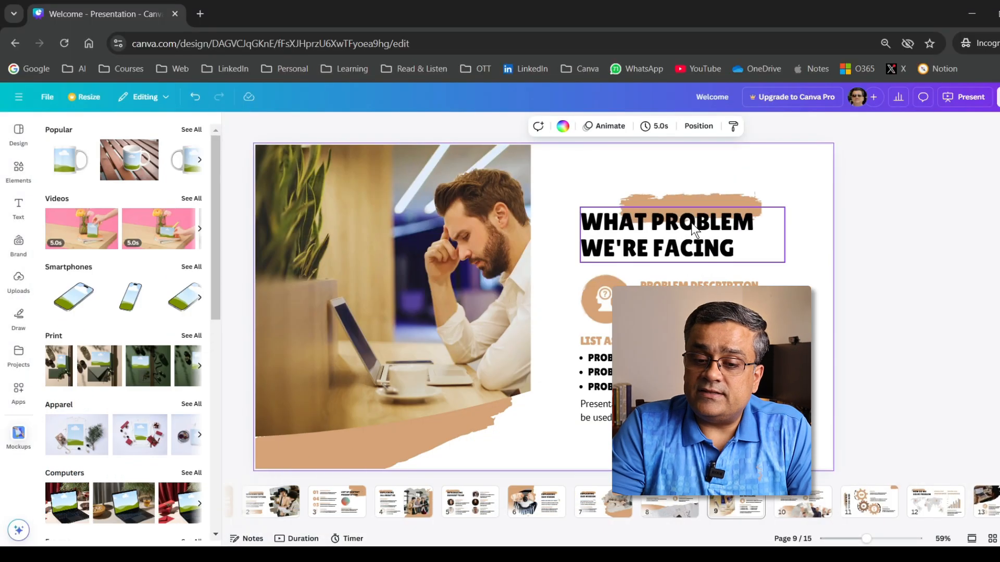
pyautogui.click(694, 229)
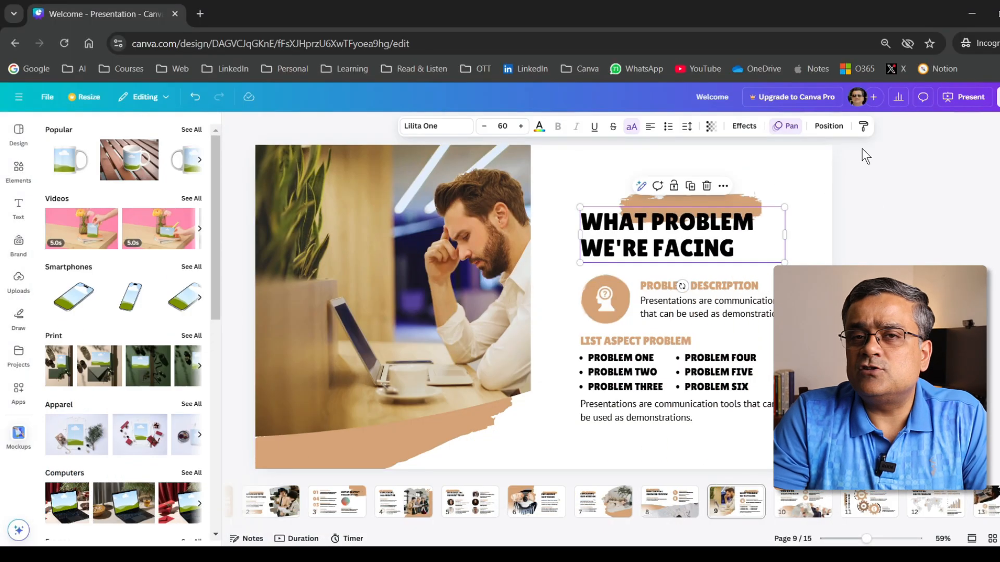
pyautogui.click(785, 126)
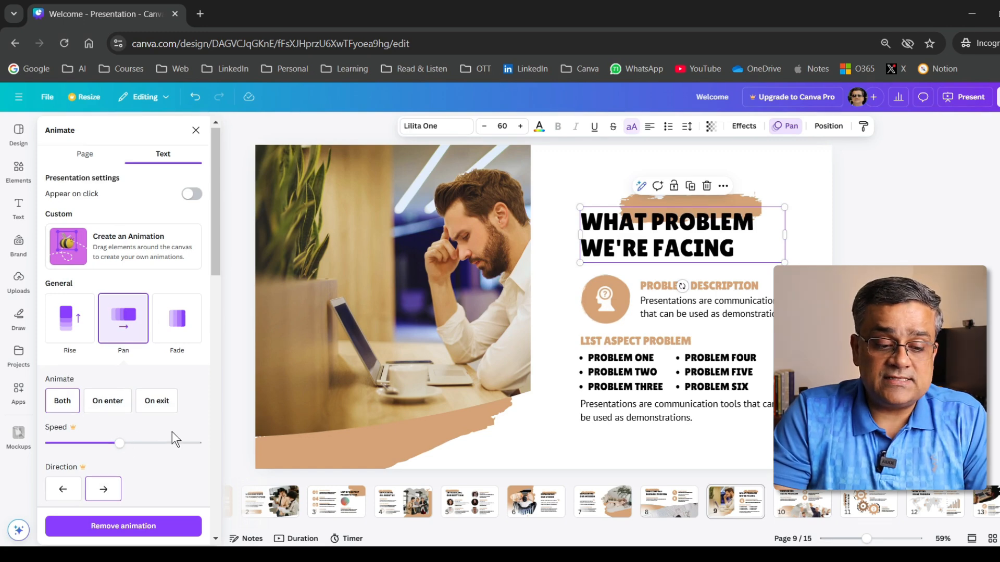
pyautogui.scroll(-6, 104, 458)
pyautogui.scroll(-3, 136, 276)
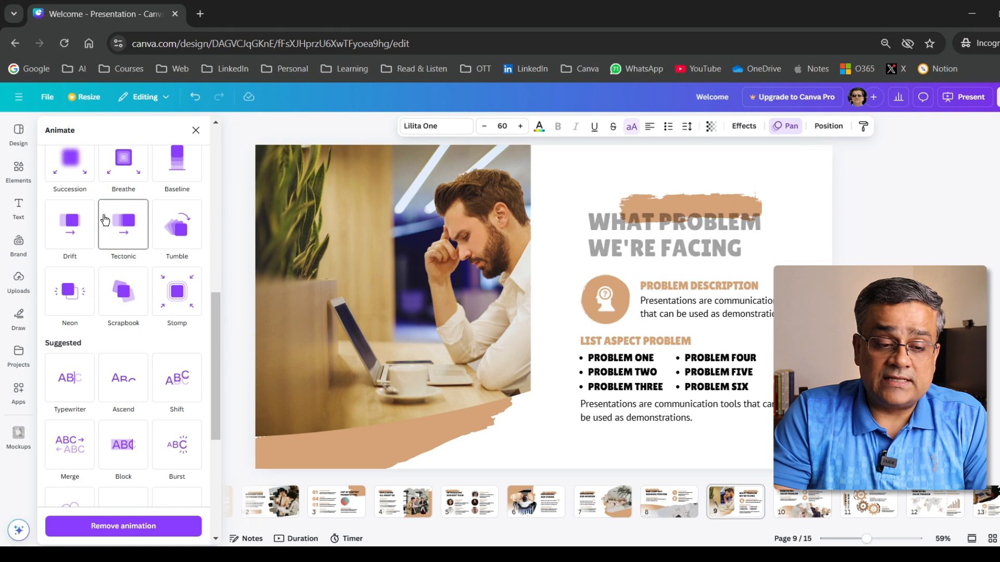
pyautogui.scroll(6, 114, 229)
pyautogui.scroll(3, 128, 223)
pyautogui.scroll(-7, 105, 291)
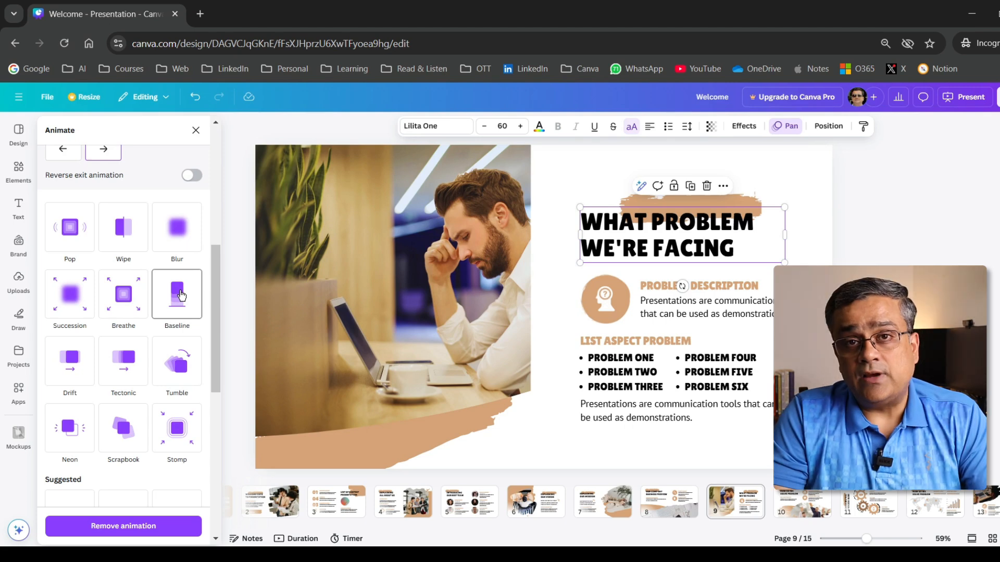
# - Try the Shadow, Lift and Outline text effects on the "WHAT PROBLEM WE'RE FACING" heading and undo them
pyautogui.click(744, 127)
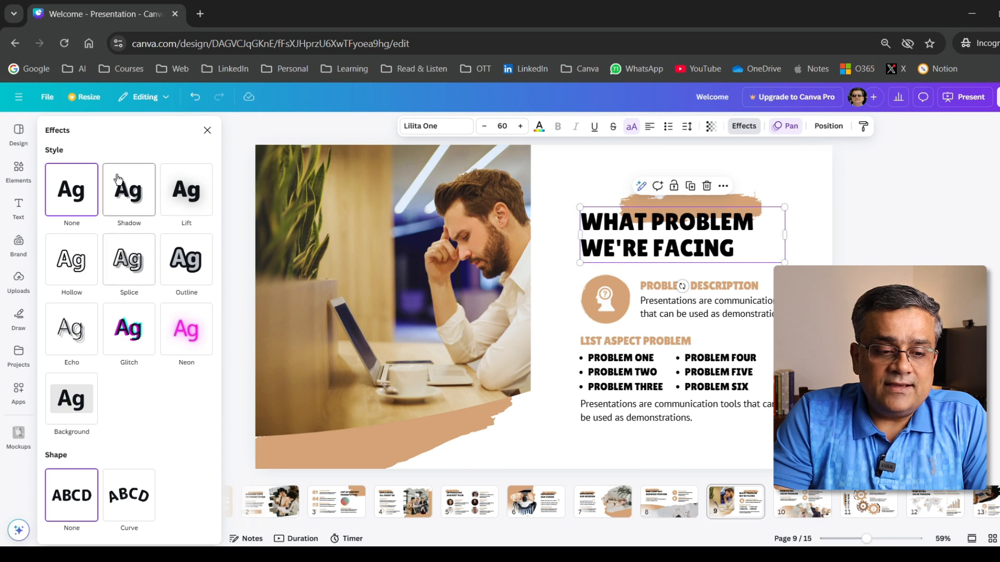
pyautogui.click(129, 192)
pyautogui.click(187, 197)
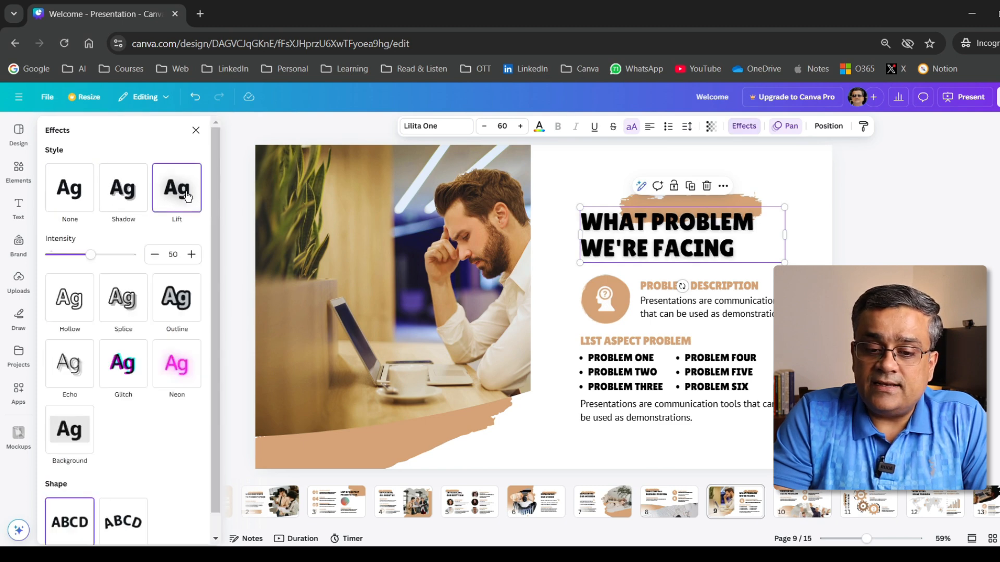
pyautogui.click(173, 257)
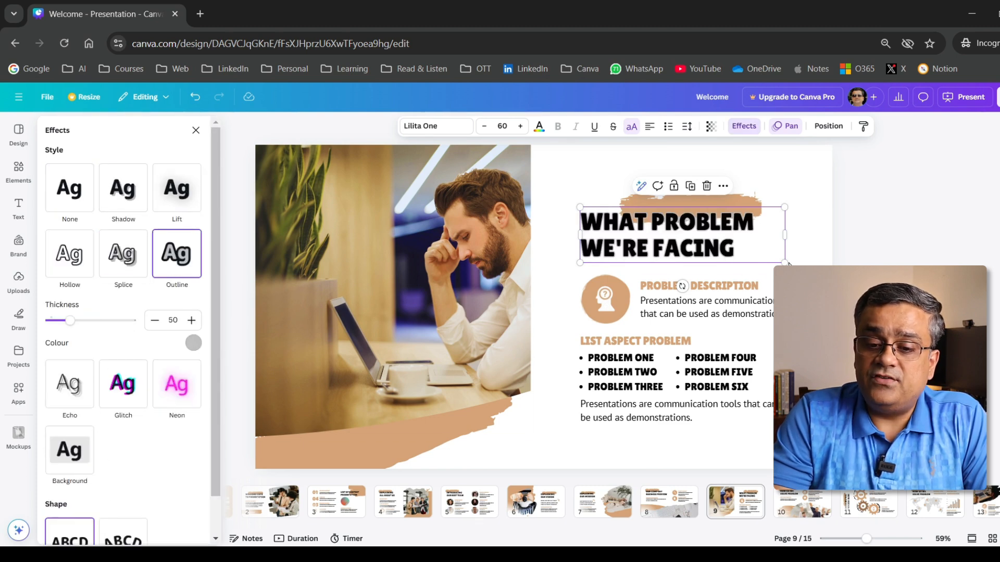
pyautogui.click(818, 255)
pyautogui.hotkey('ctrl', 'z')
pyautogui.hotkey('ctrl', 'z')
pyautogui.hotkey('ctrl', 'z')
pyautogui.hotkey('ctrl', 'z')
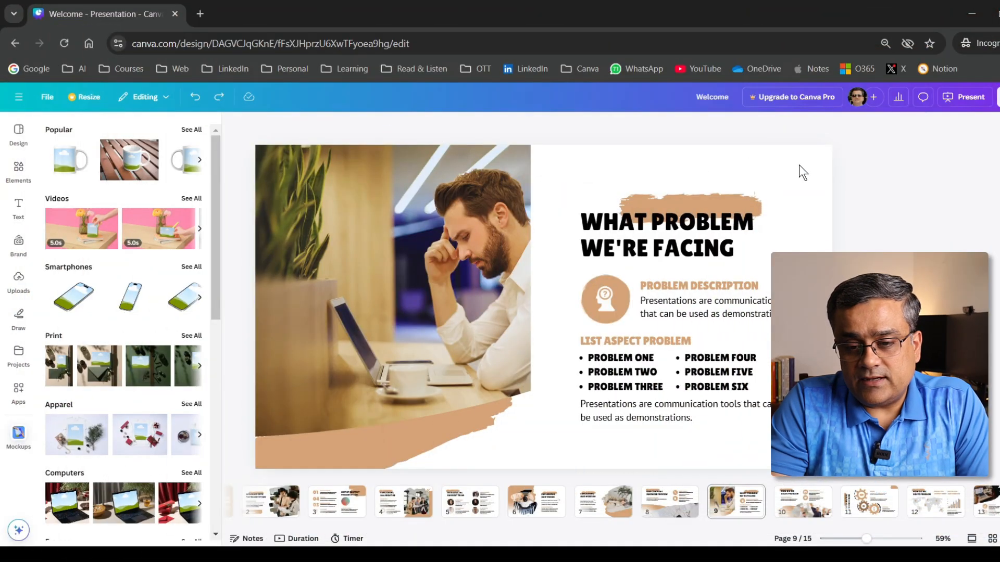
# - Try the darker brown document colour on page 9's background and settle on the tan #d4a276
pyautogui.click(798, 165)
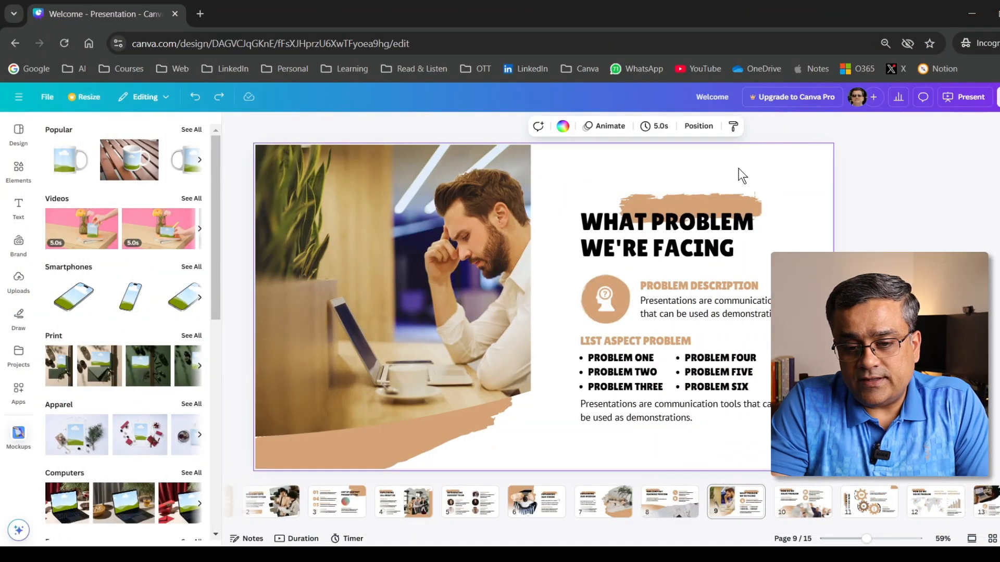
pyautogui.click(550, 127)
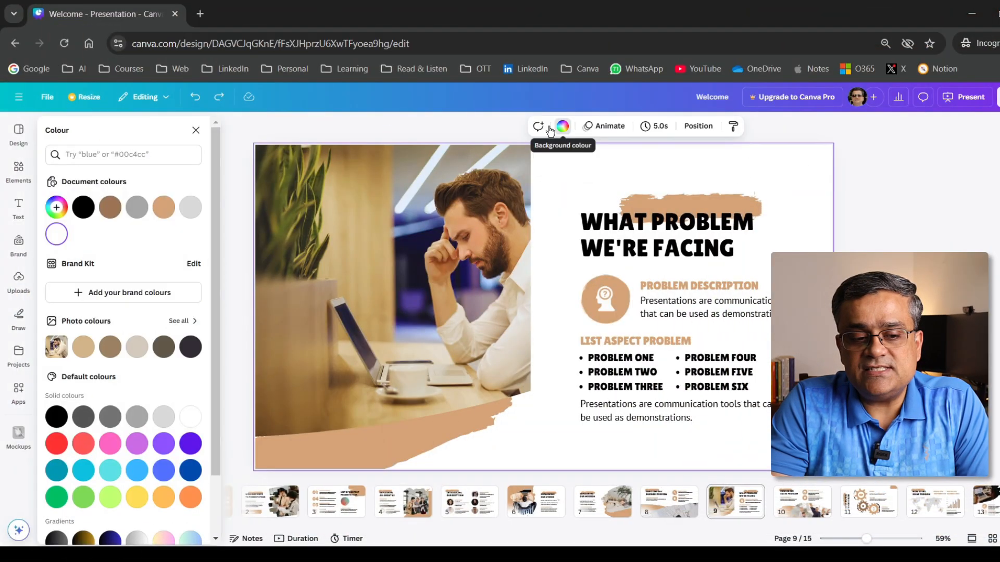
pyautogui.click(164, 208)
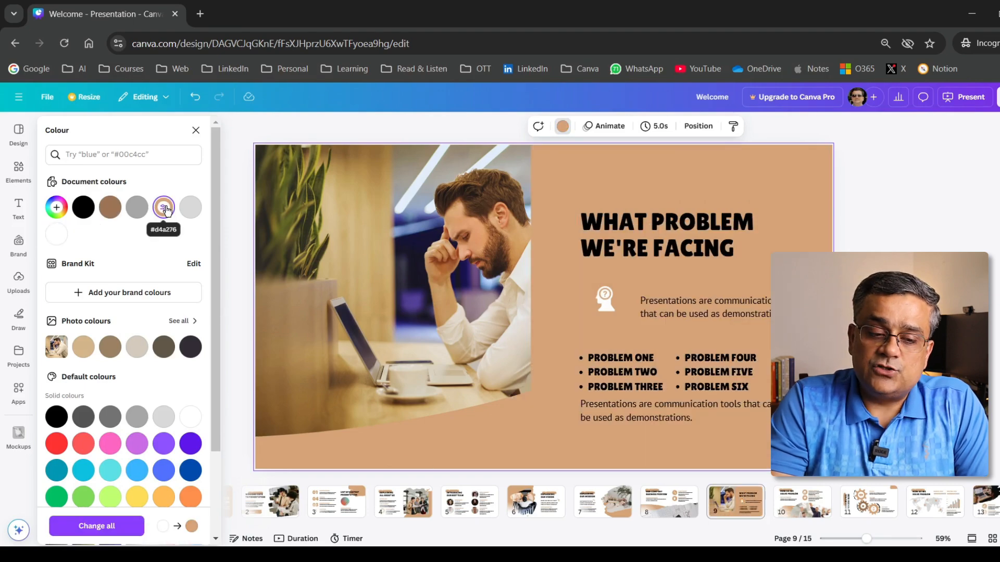
pyautogui.click(110, 207)
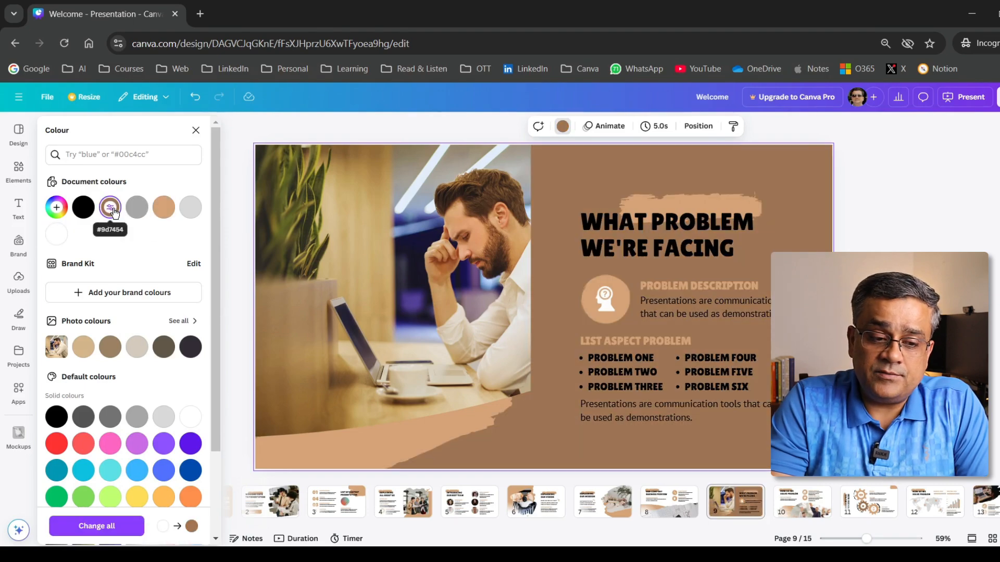
pyautogui.click(168, 214)
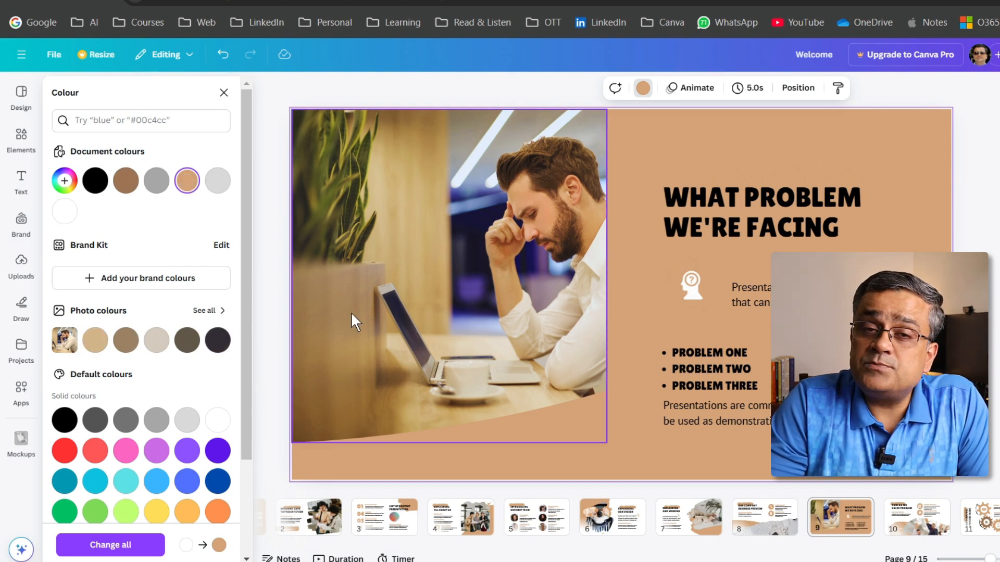
# - Try a brown photo colour and the black-to-gold gradient on page 9's background and undo them
pyautogui.click(126, 341)
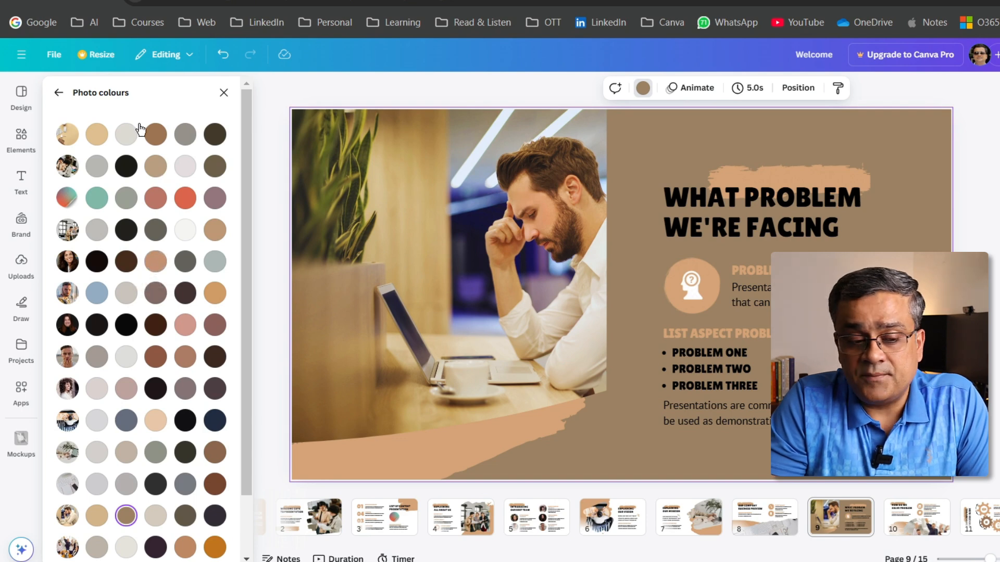
pyautogui.click(59, 92)
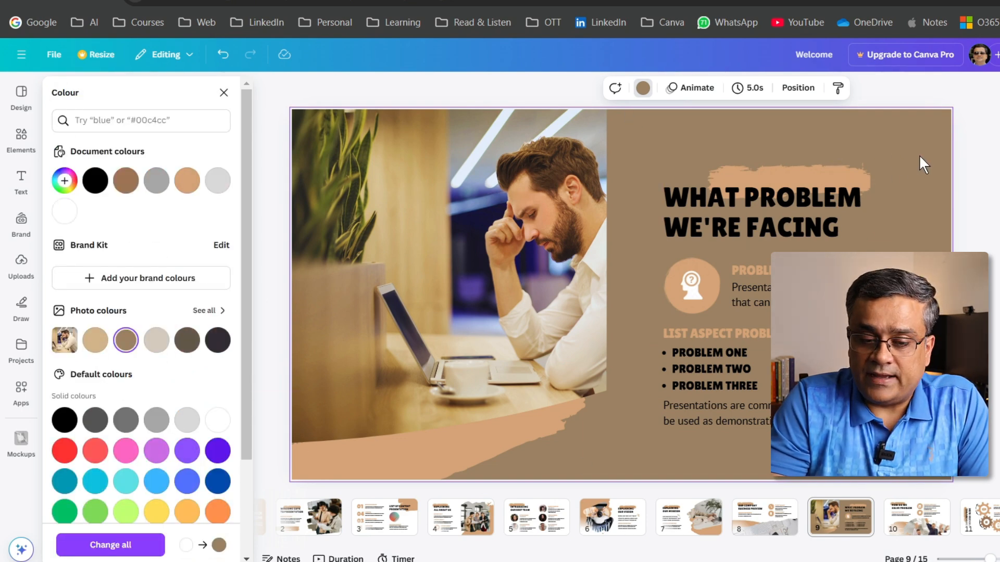
pyautogui.scroll(-3, 167, 364)
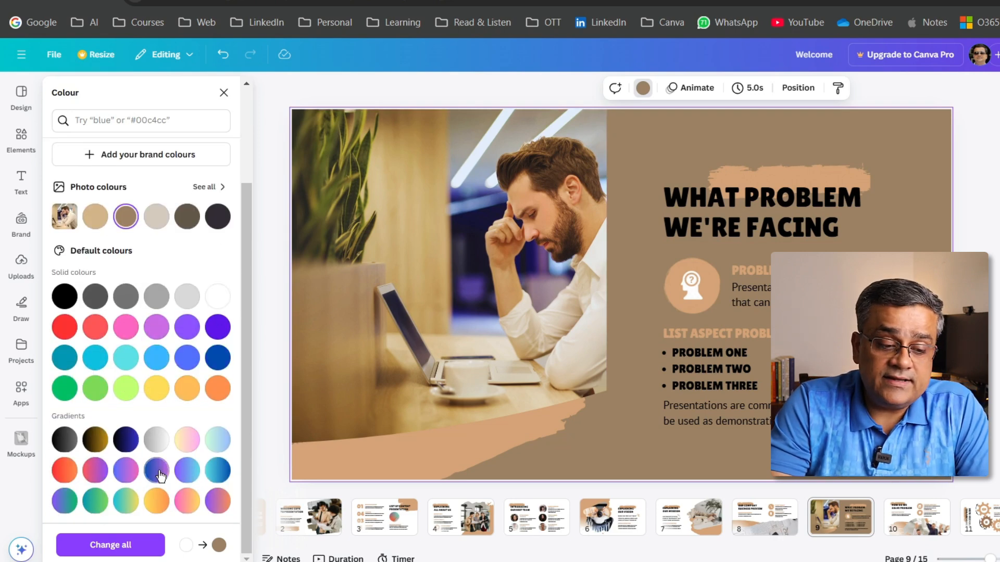
pyautogui.click(97, 443)
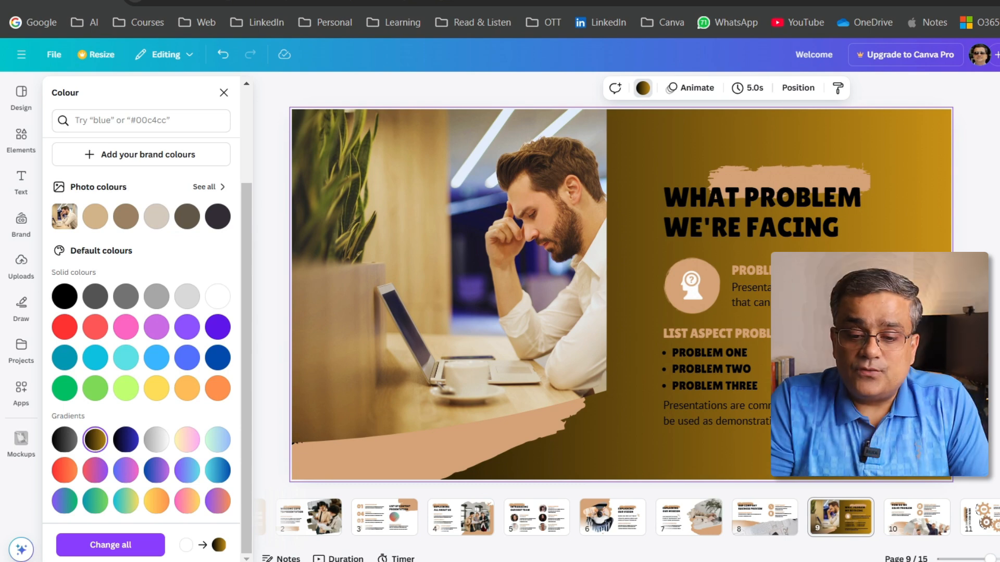
pyautogui.hotkey('ctrl', 'z')
pyautogui.click(626, 323)
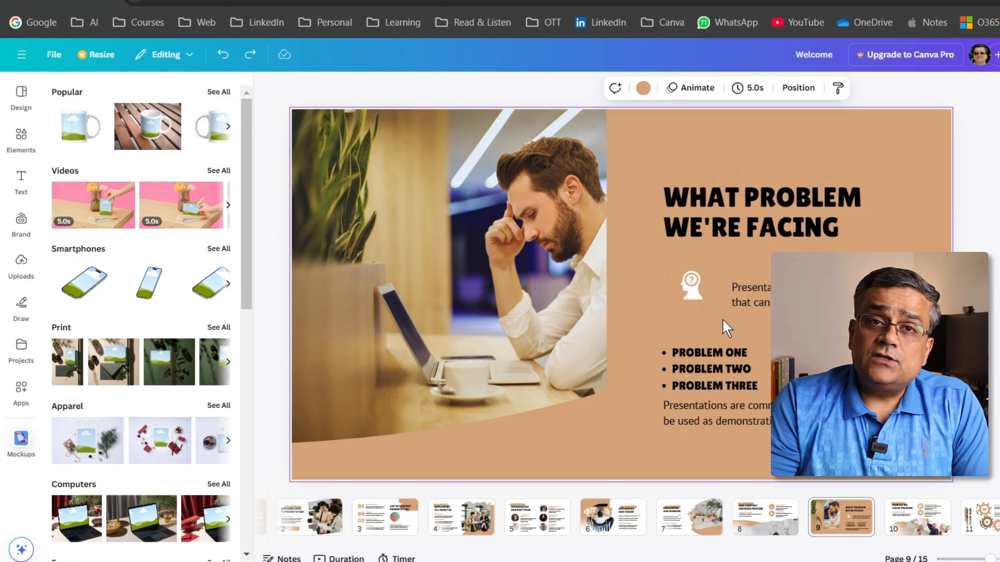
# - Go to page 3 and insert a stacked bar chart from the bar chart elements
pyautogui.click(385, 517)
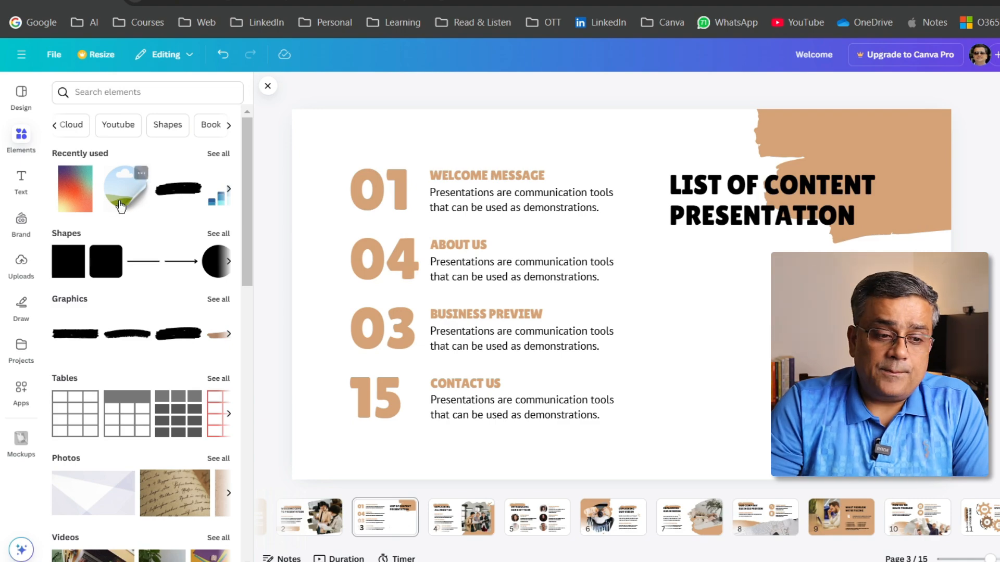
pyautogui.click(21, 144)
pyautogui.scroll(-7, 157, 213)
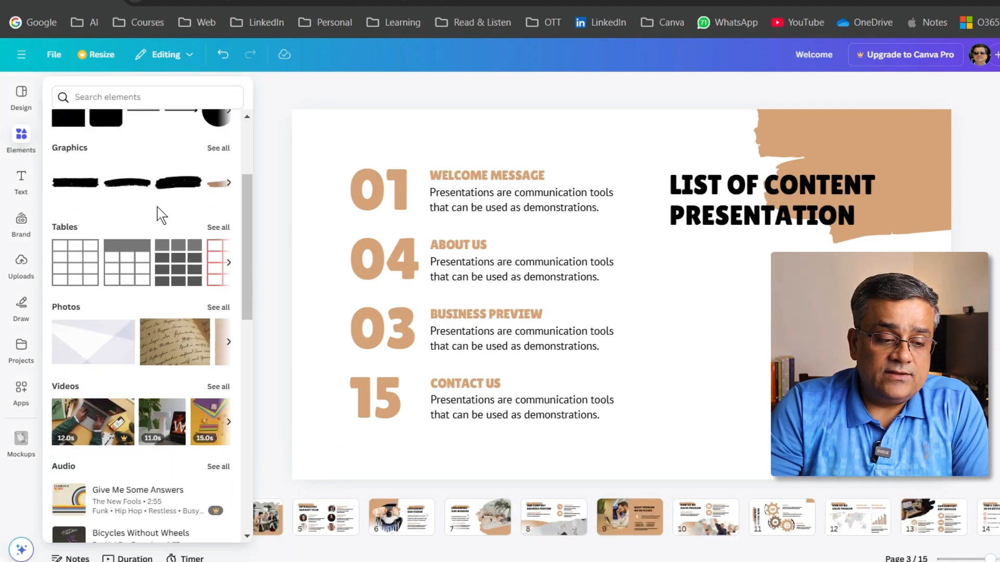
pyautogui.scroll(-3, 159, 213)
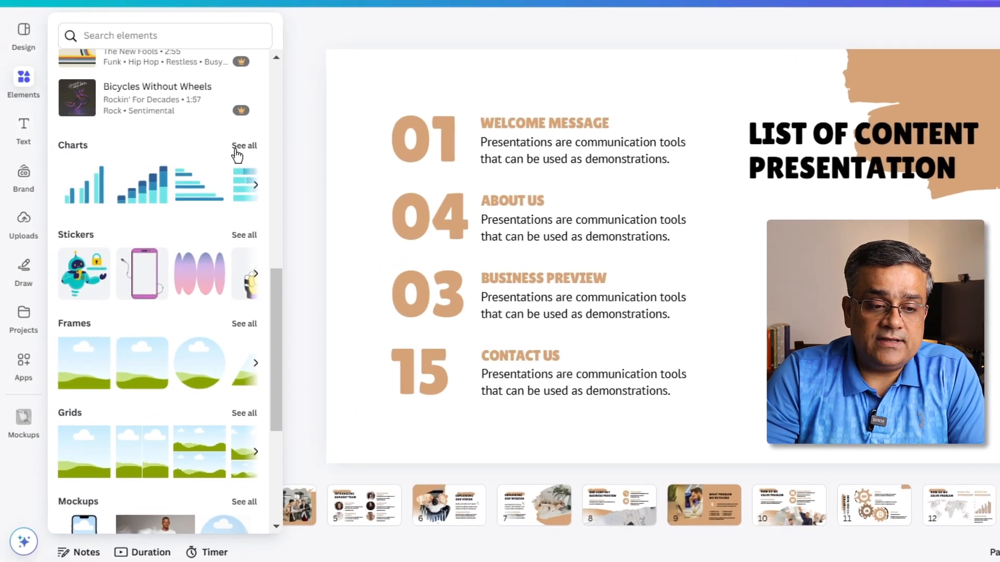
pyautogui.click(224, 183)
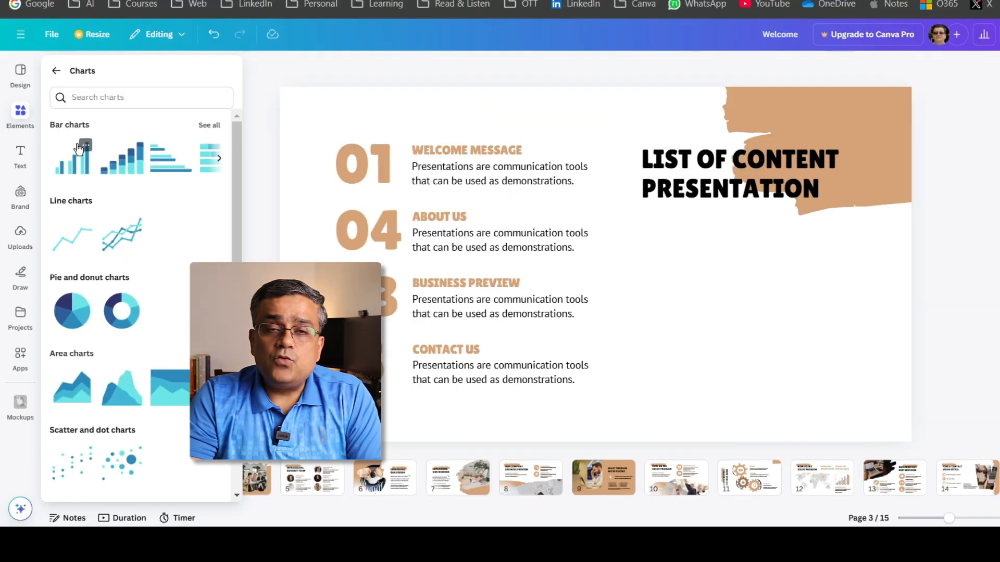
pyautogui.click(209, 125)
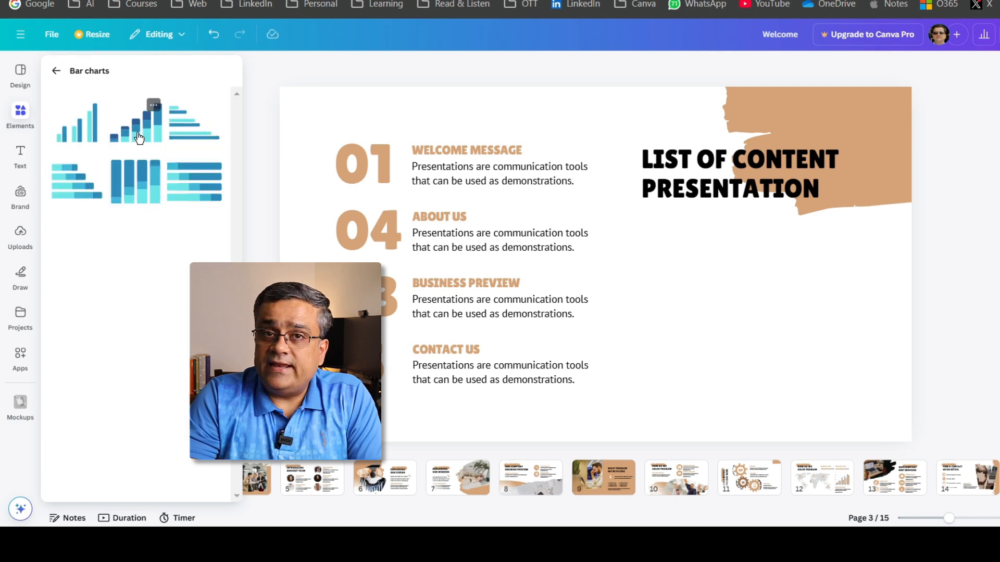
pyautogui.click(145, 137)
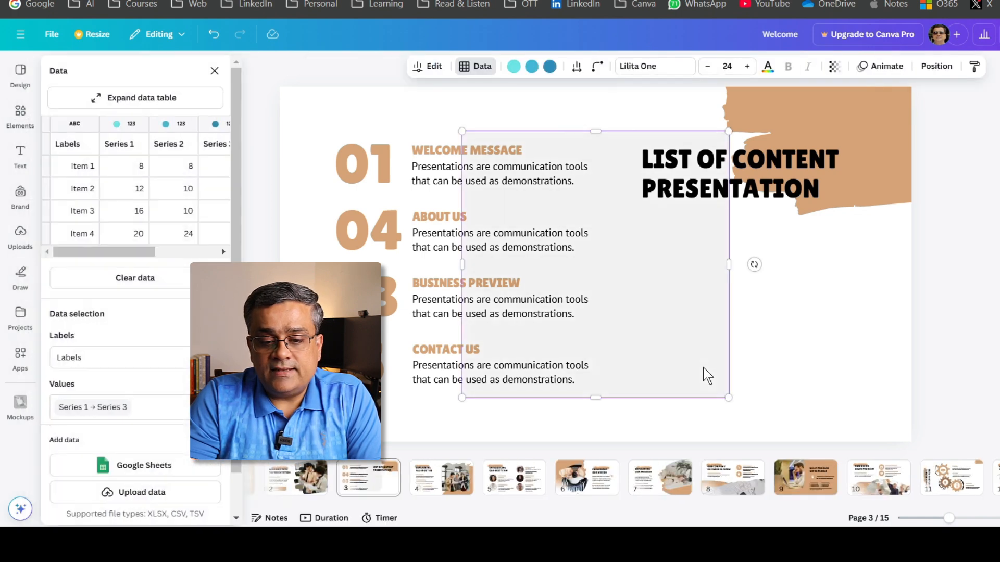
# - Shrink the stacked bar chart, place it below the "LIST OF CONTENT PRESENTATION" heading and widen it to fill the space
pyautogui.moveTo(442, 106); pyautogui.dragTo(582, 212)
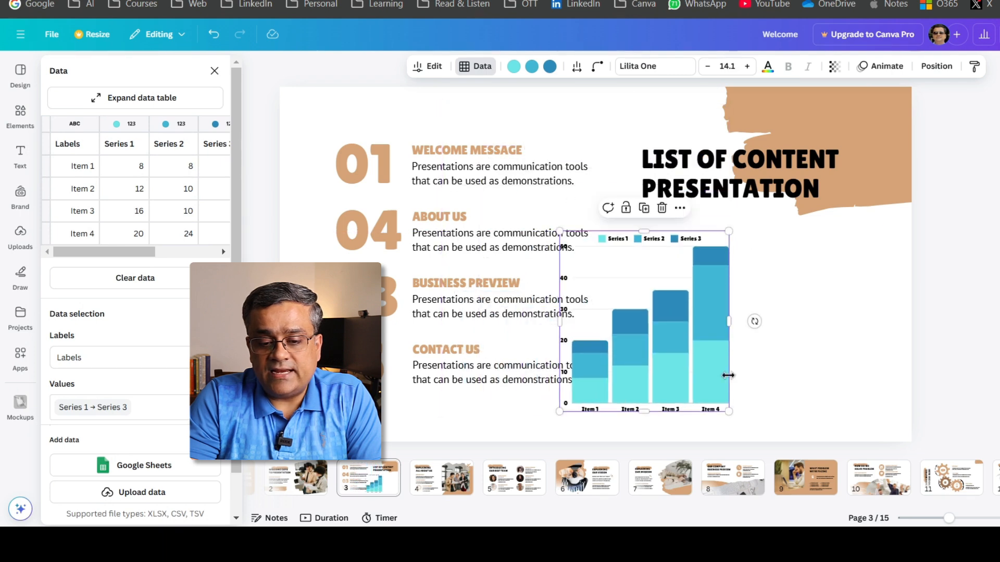
pyautogui.moveTo(705, 352); pyautogui.dragTo(871, 357)
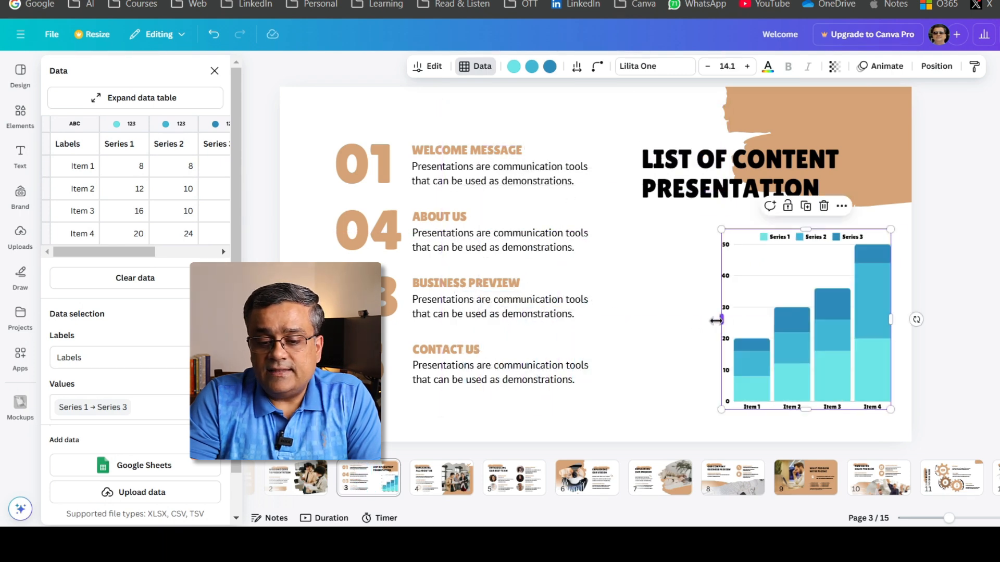
pyautogui.moveTo(722, 320); pyautogui.dragTo(631, 319)
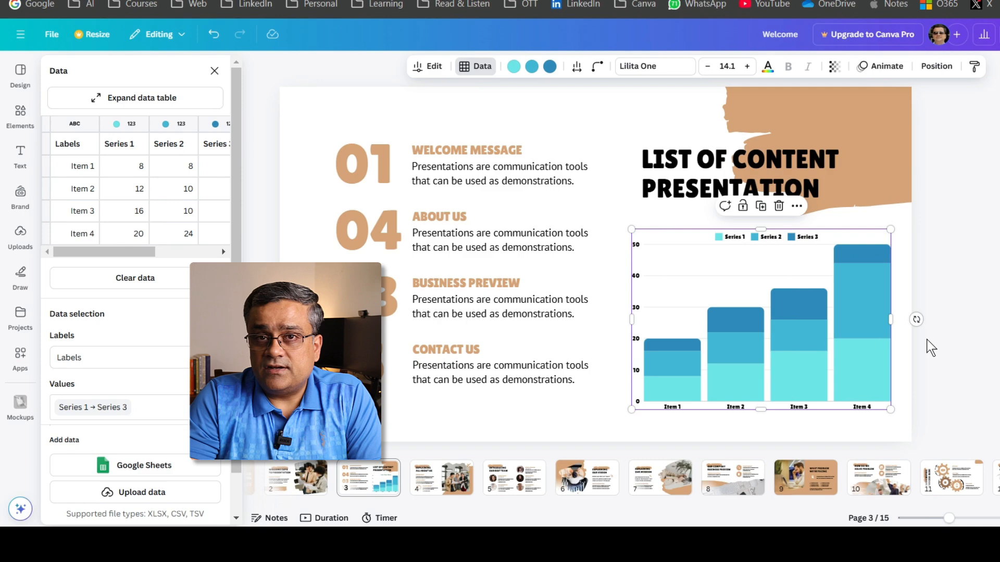
# - Review the chart's data options and recolour Series 1 brown #9d7453, Series 2 light tan and Series 3 greyish brown from the photo colours
pyautogui.moveTo(868, 369)
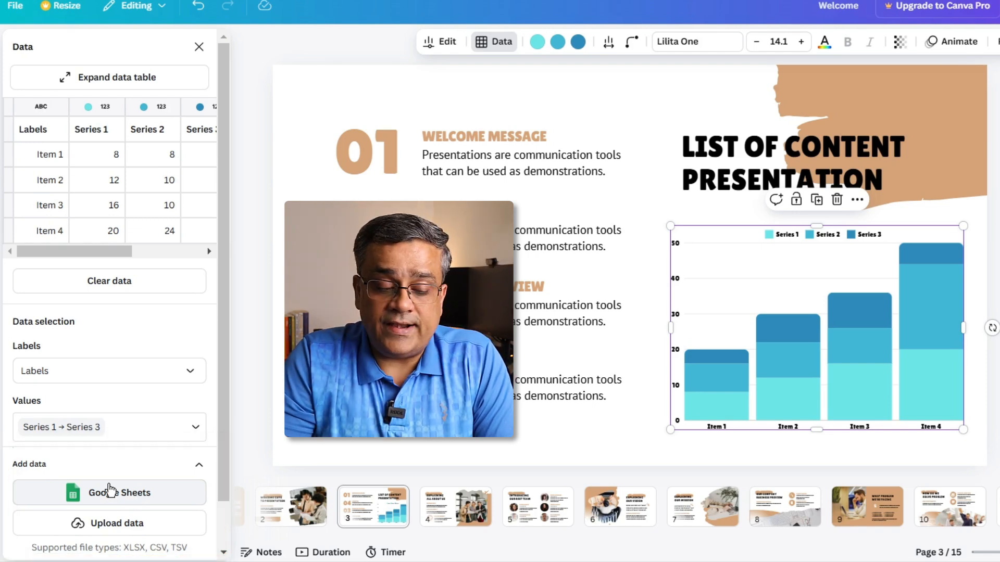
pyautogui.scroll(-1, 94, 351)
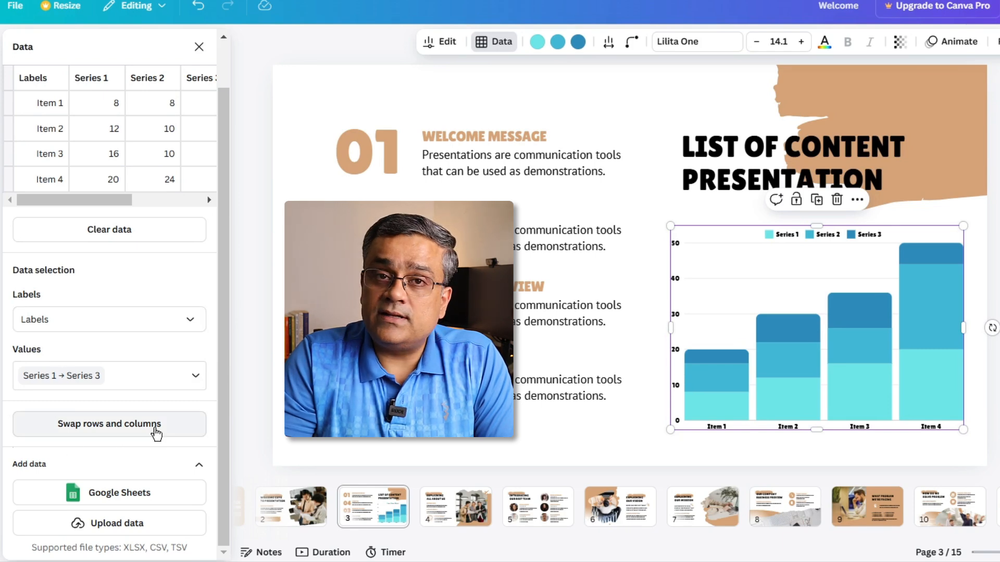
pyautogui.scroll(1, 162, 336)
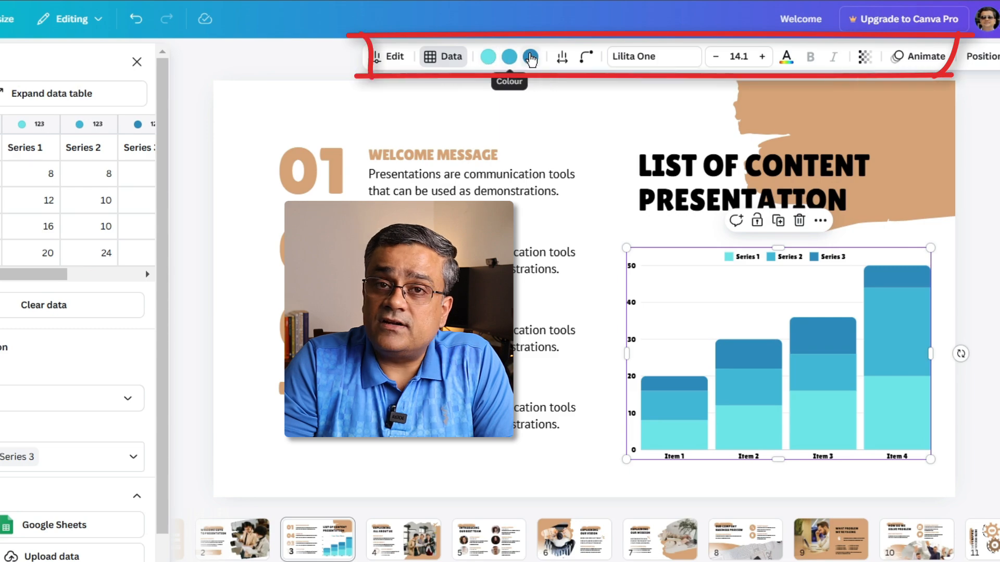
pyautogui.click(530, 56)
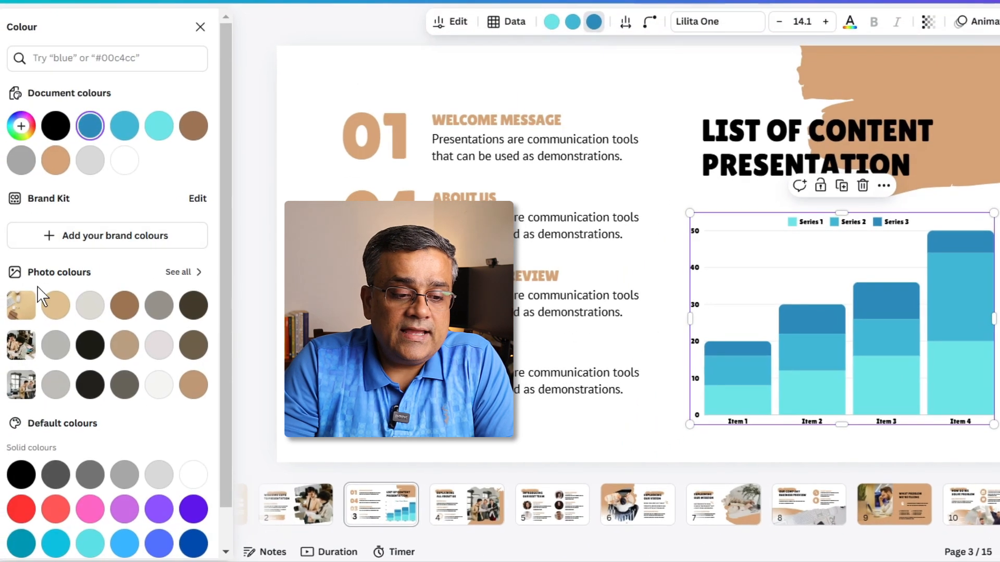
pyautogui.click(127, 304)
pyautogui.click(573, 22)
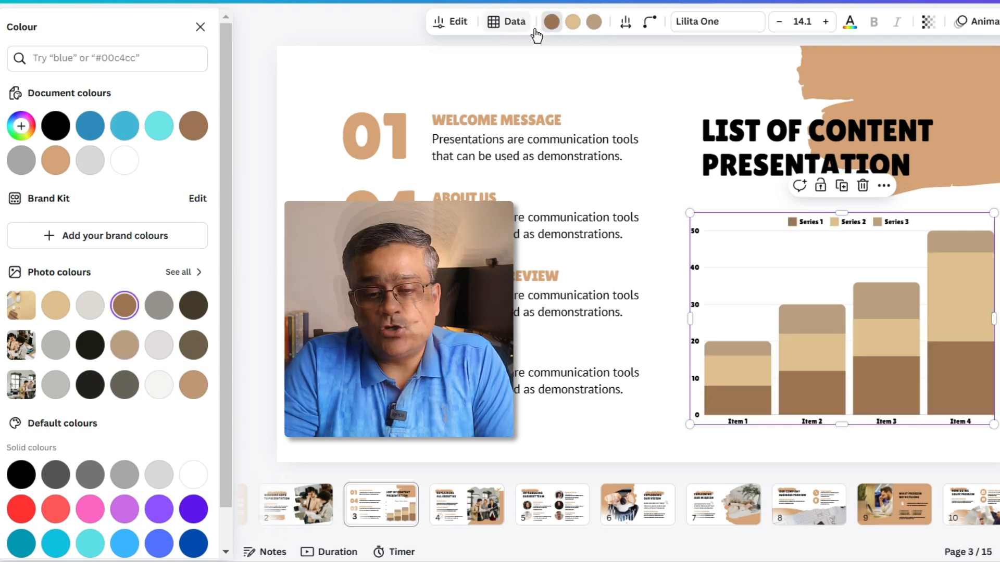
# - Open the chart's data table and its settings for chart type, axis labels, legend and grid lines
pyautogui.click(508, 22)
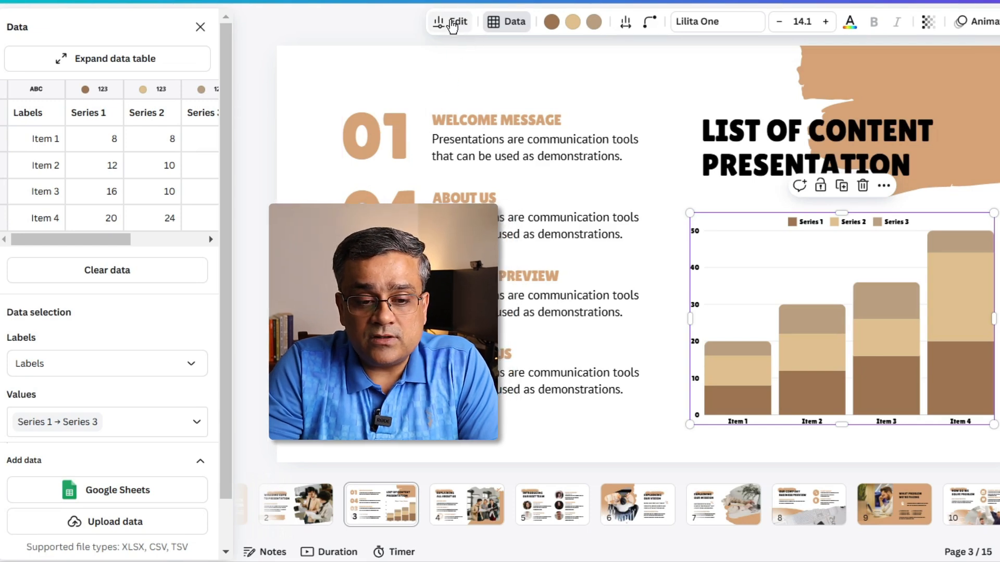
pyautogui.click(452, 24)
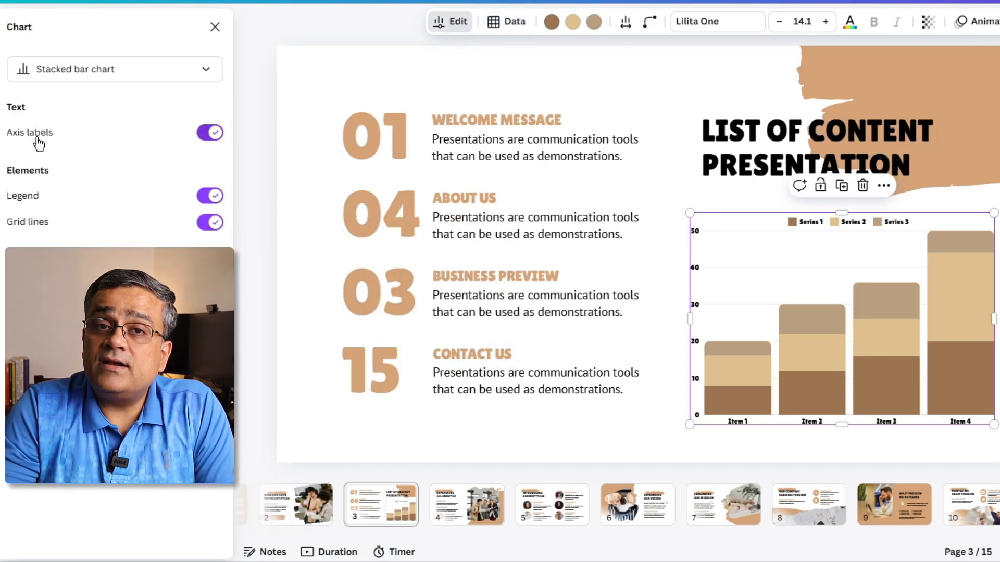